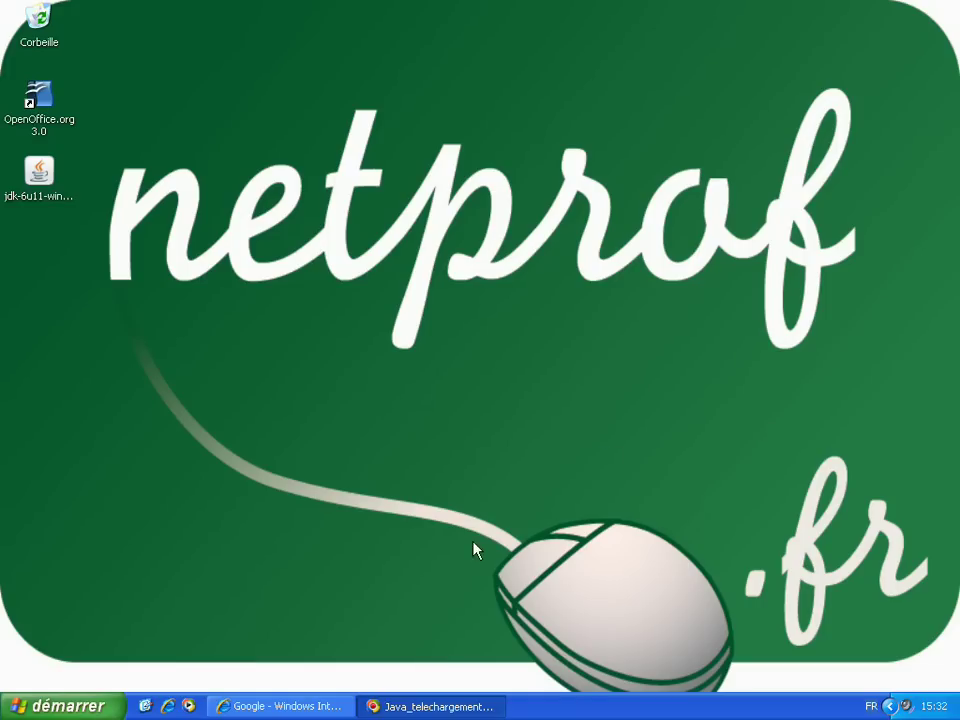
- Switch to Internet Explorer and search Google for "java se development kit"
click(330, 707)
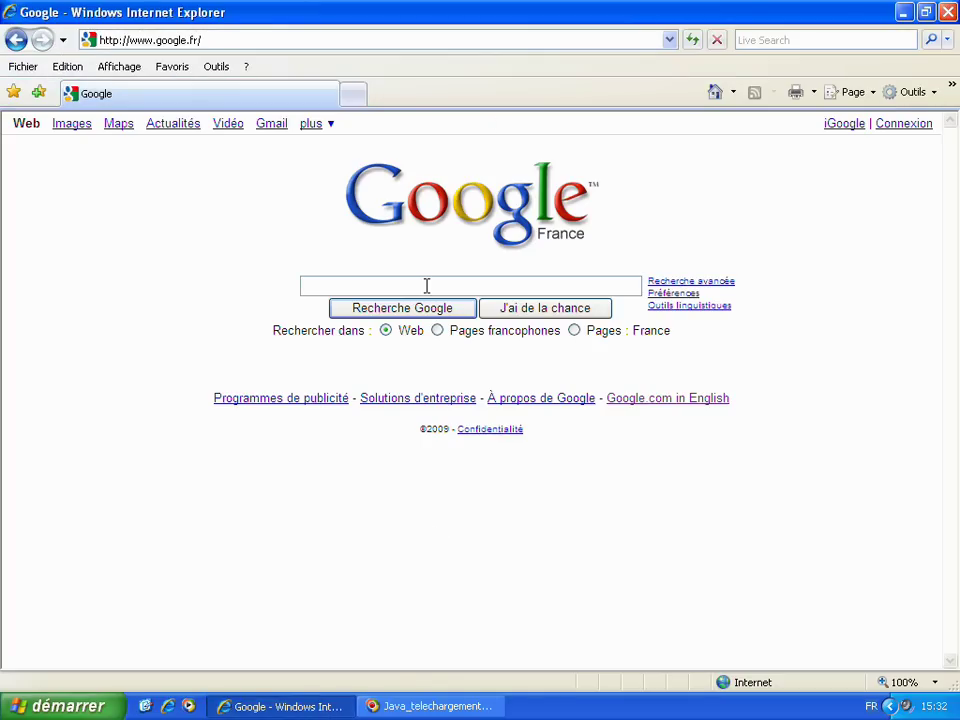
double_click(426, 286)
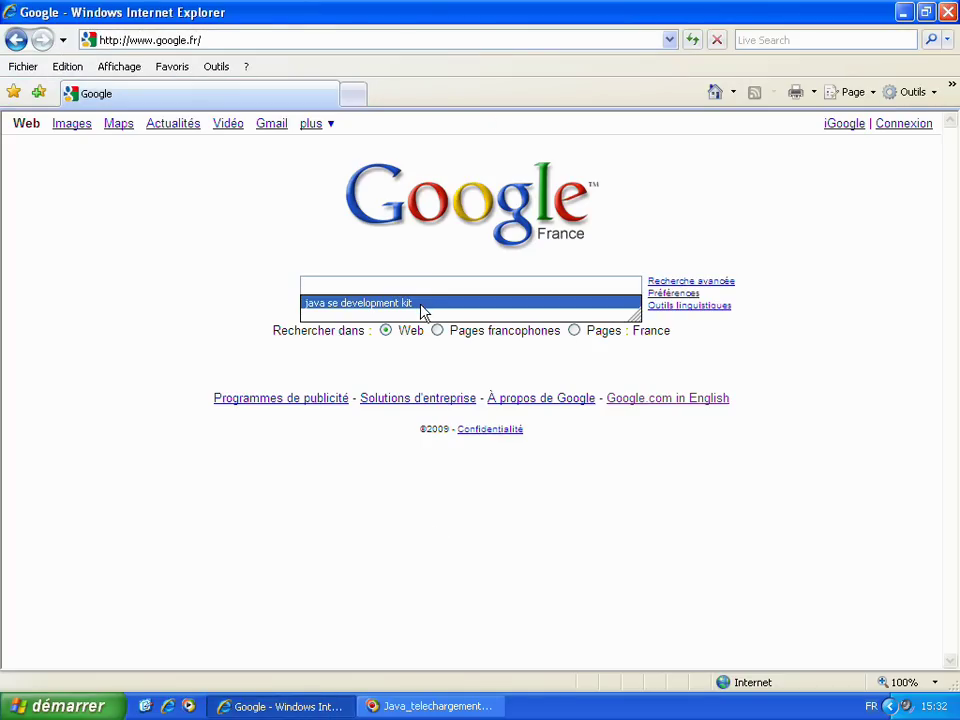
click(421, 305)
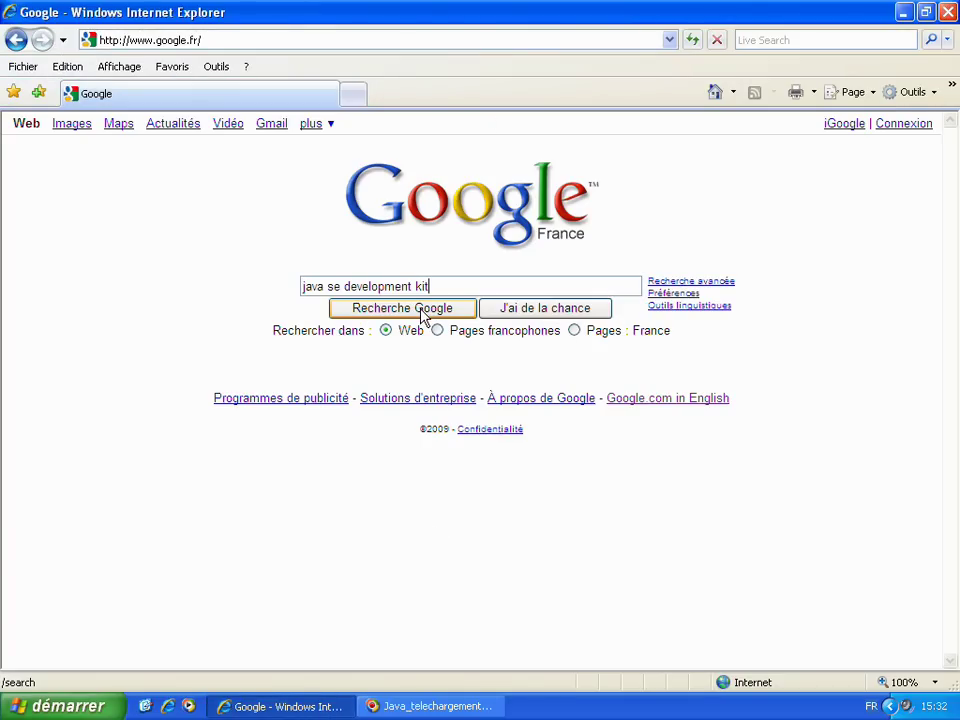
click(424, 312)
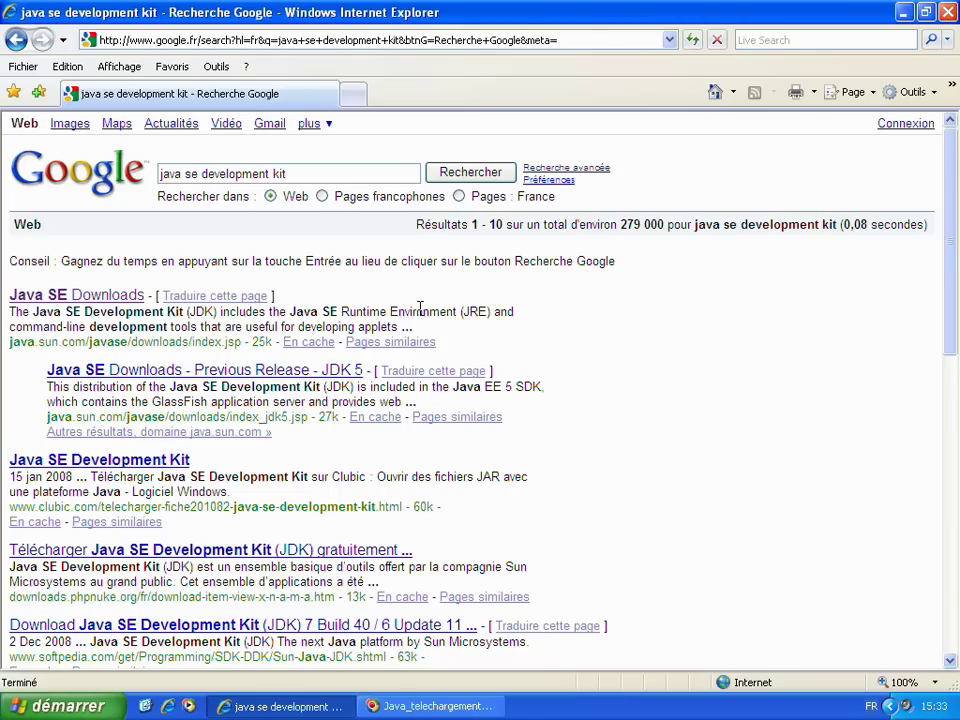
- Open Sun's Java SE Downloads page from the results and go to the download for Java SE Development Kit (JDK) 6 Update 11
click(118, 300)
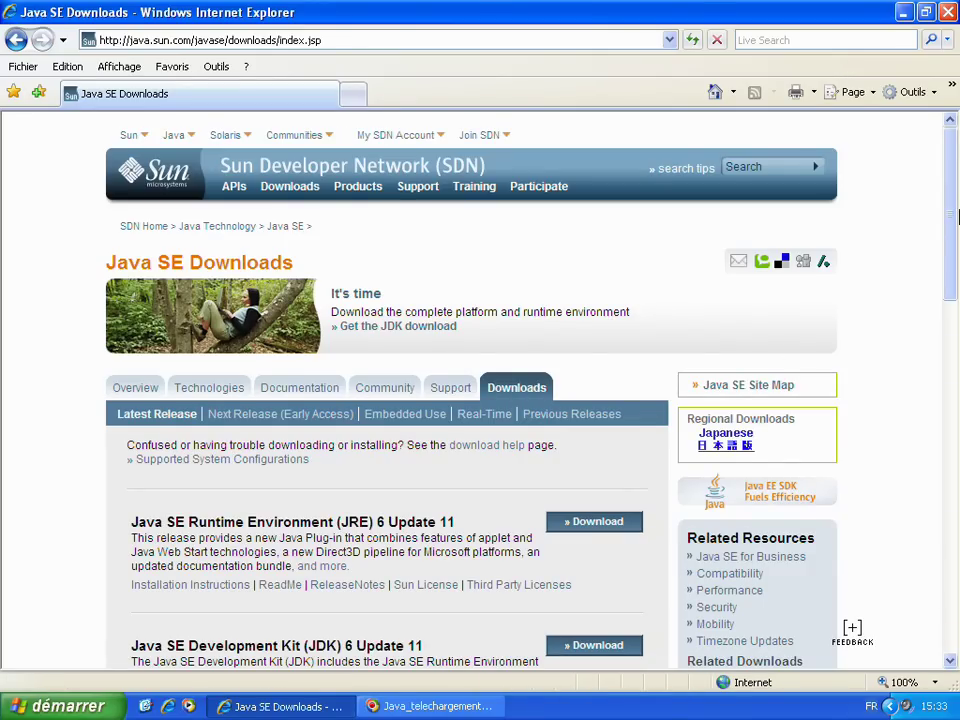
drag(951, 197, 951, 257)
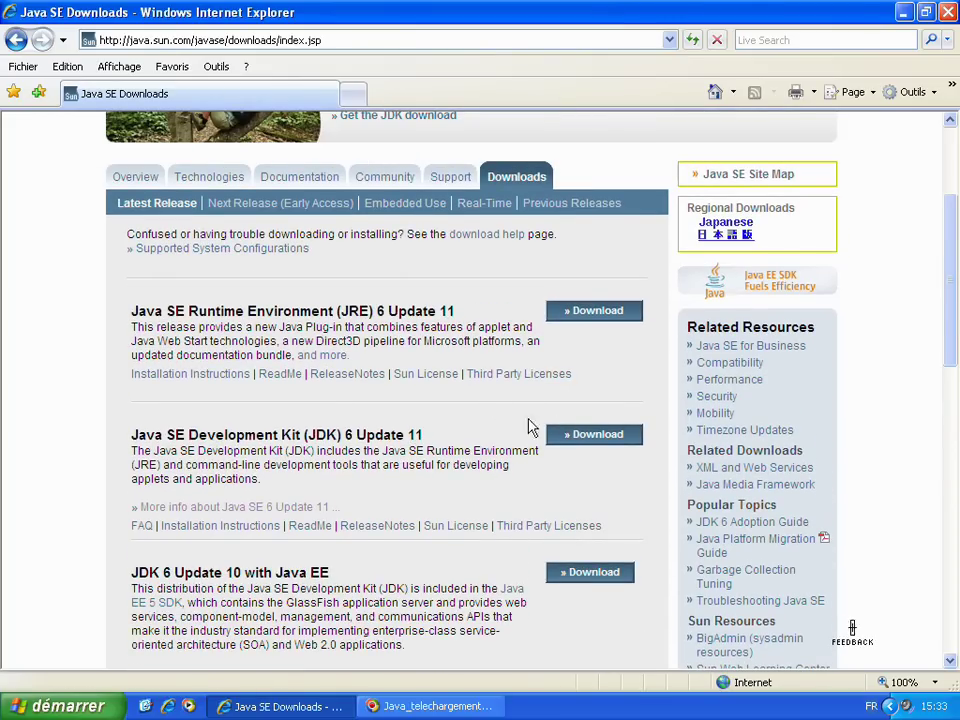
drag(421, 436, 160, 452)
click(270, 415)
click(580, 436)
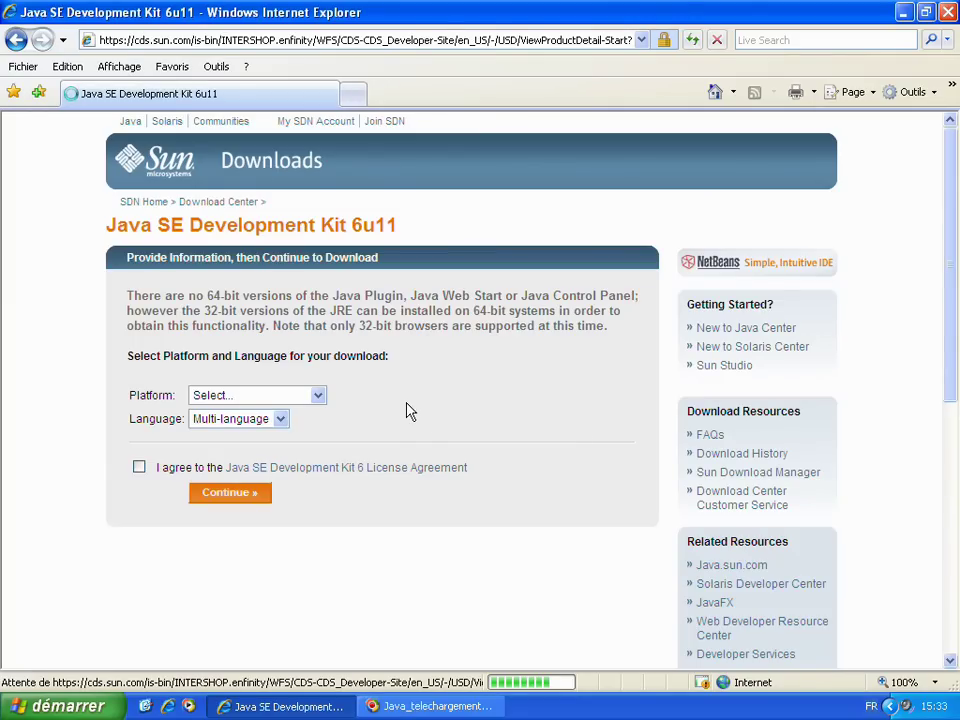
- Choose the Windows platform, accept the Java SE Development Kit 6 License Agreement, and continue to the download files
click(318, 396)
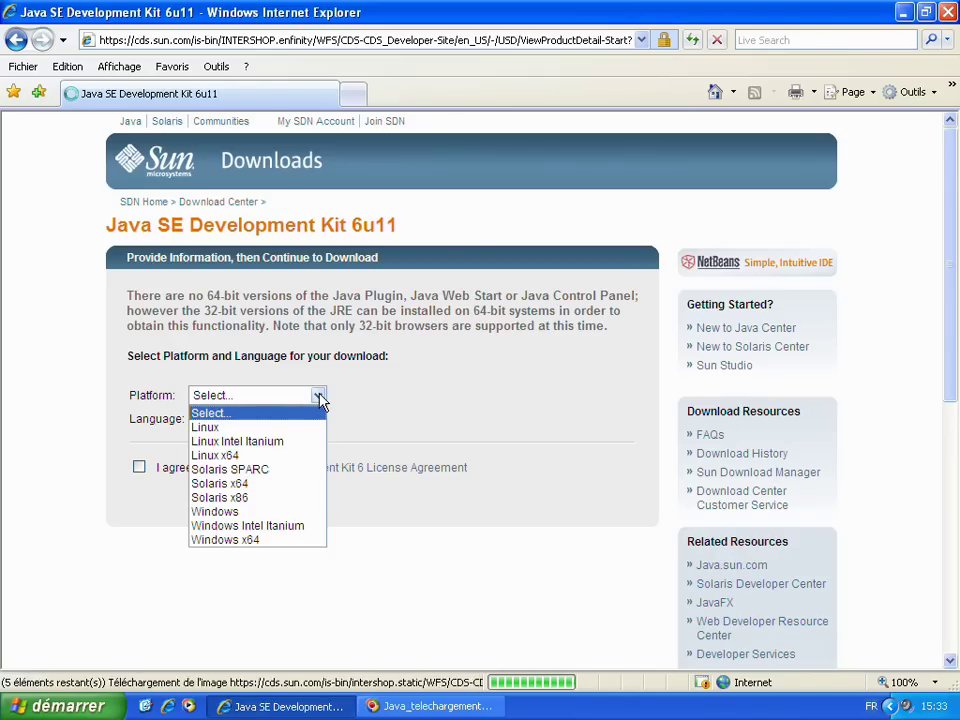
click(267, 512)
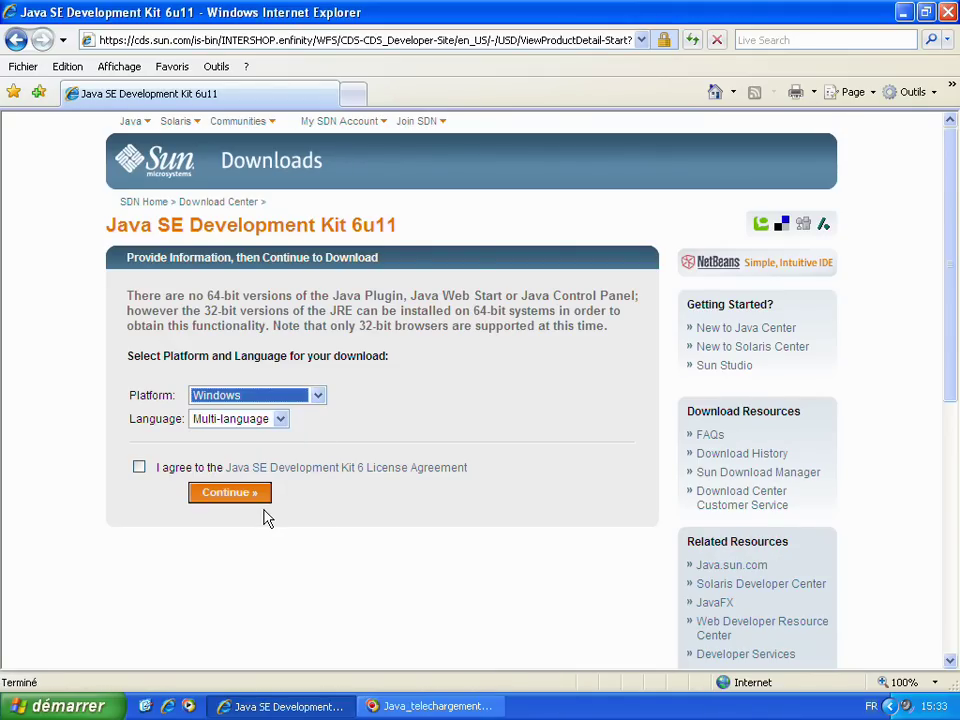
click(140, 470)
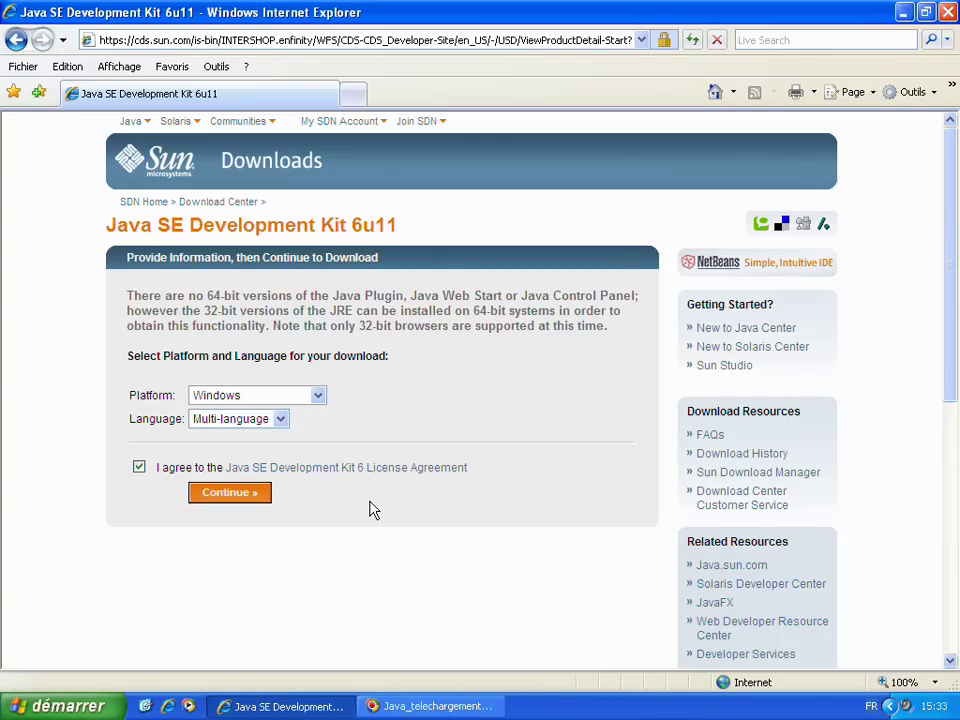
click(248, 502)
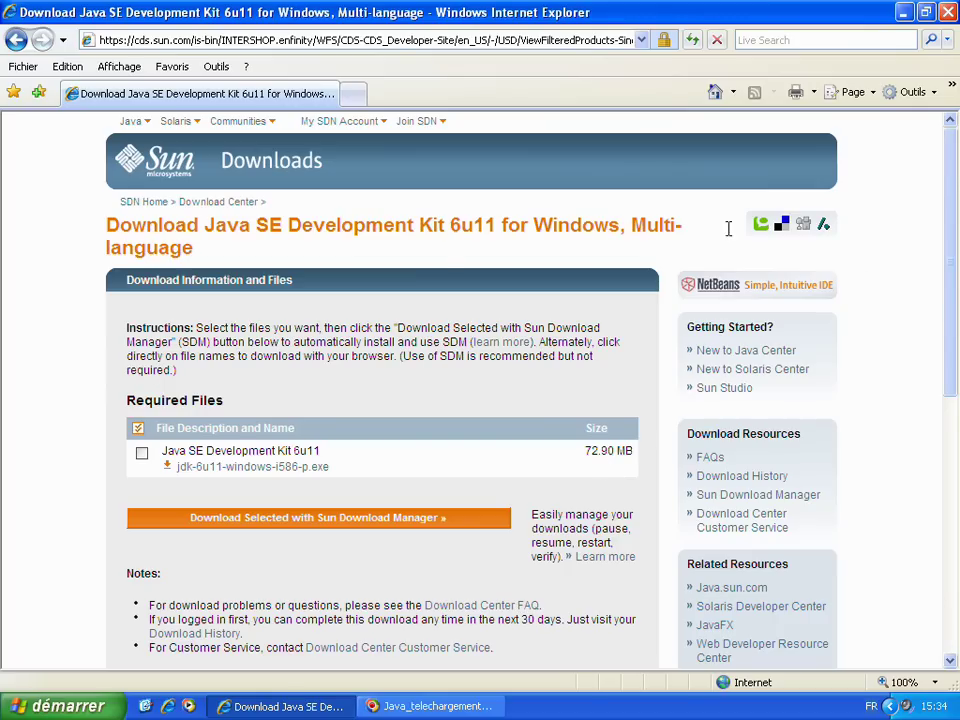
- Start saving the jdk-6u11-windows-i586-p.exe installer to the desktop, cancel the save, and close the browser
click(141, 453)
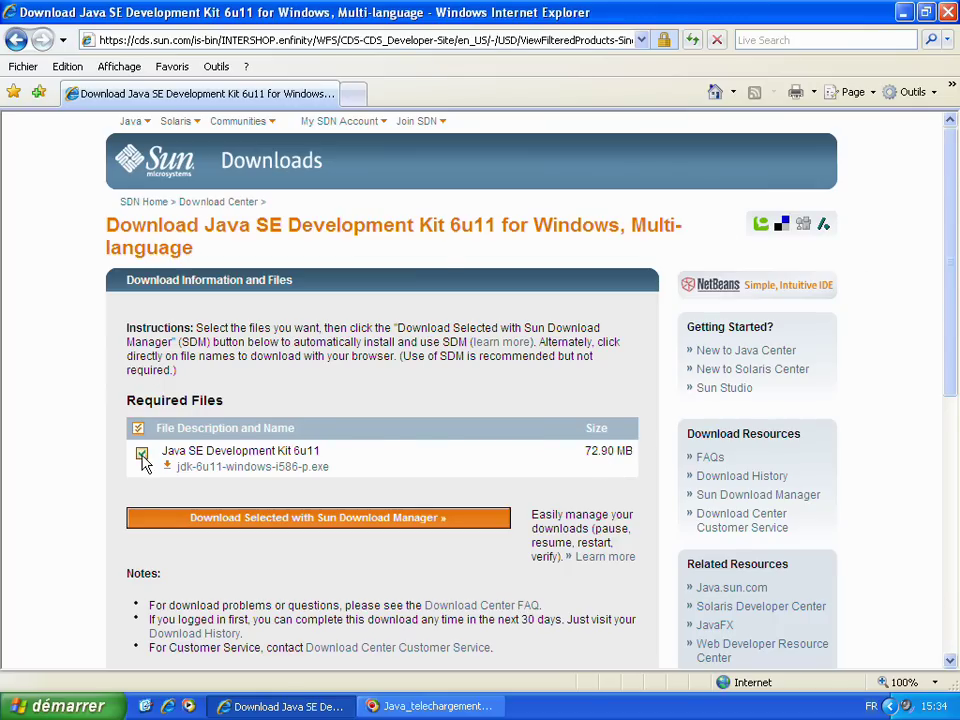
click(266, 474)
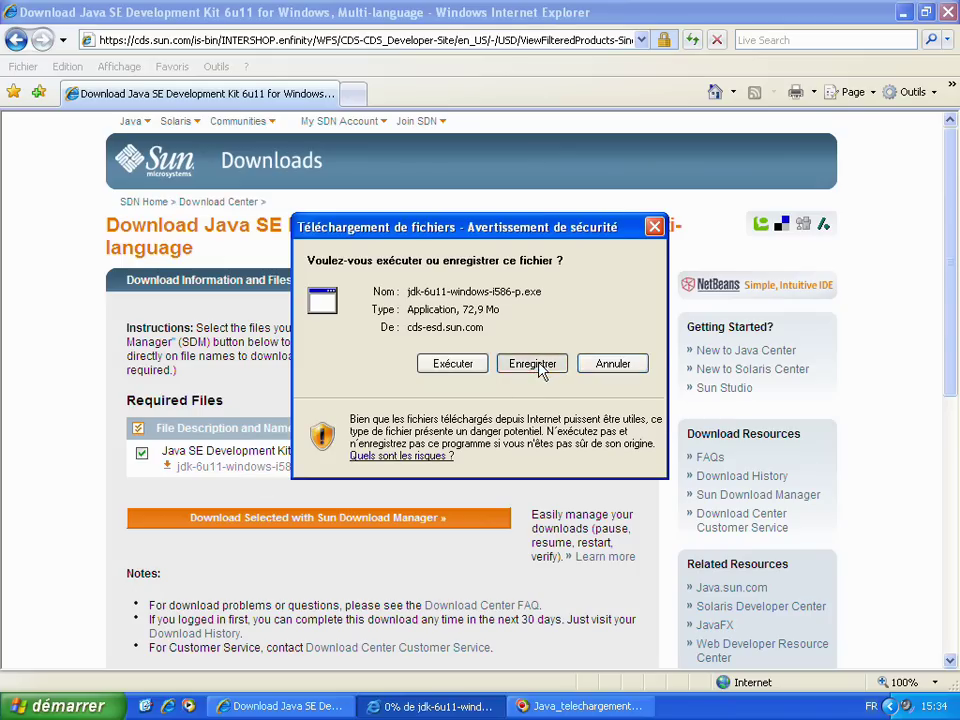
click(537, 364)
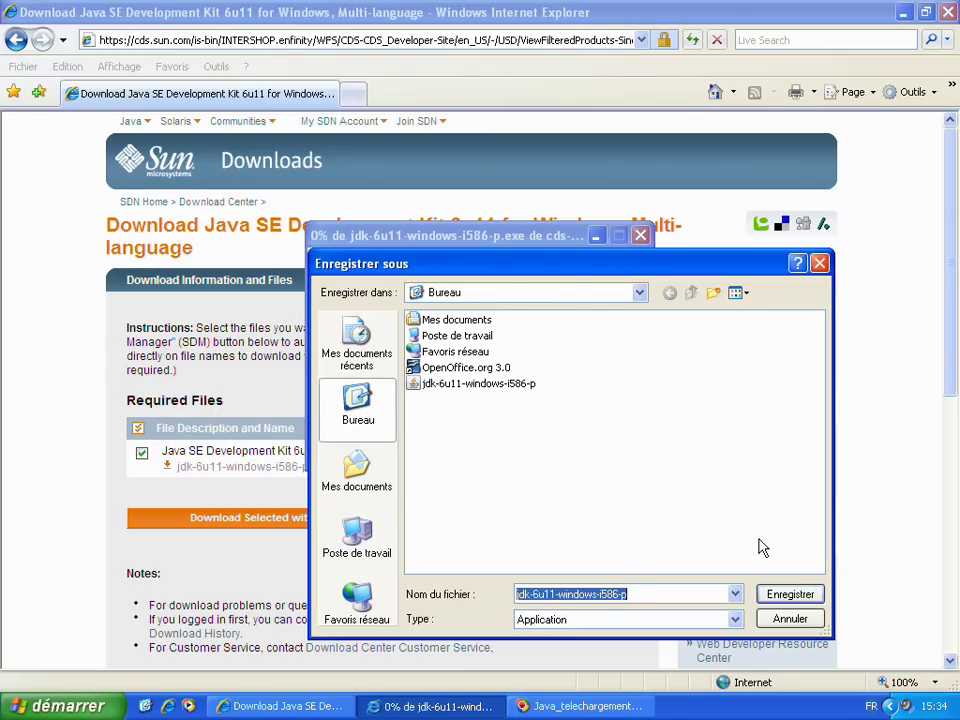
click(789, 619)
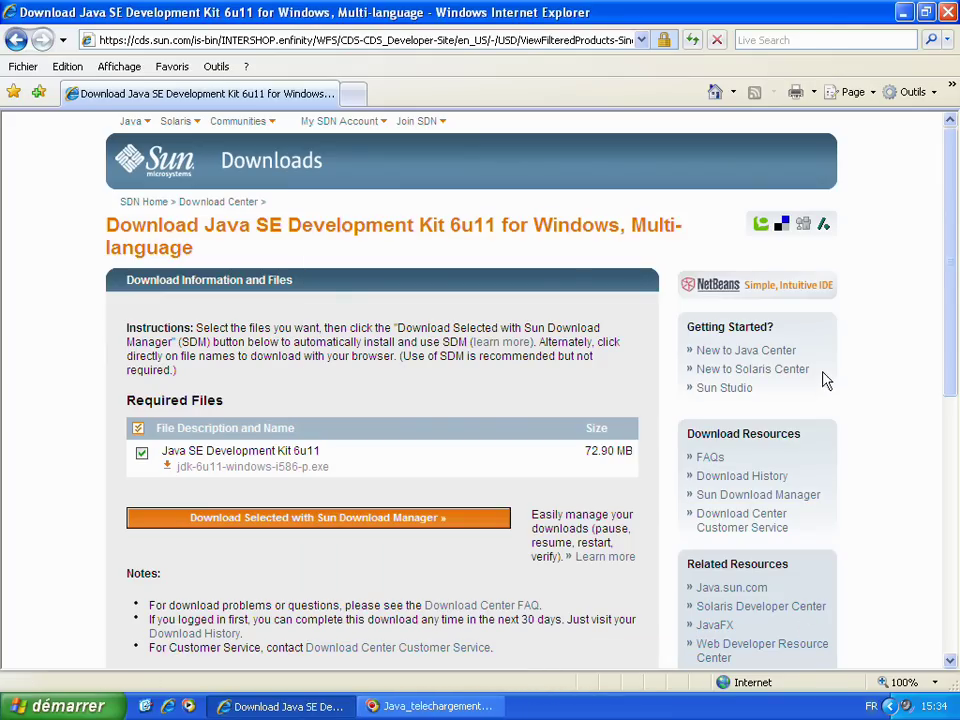
click(942, 14)
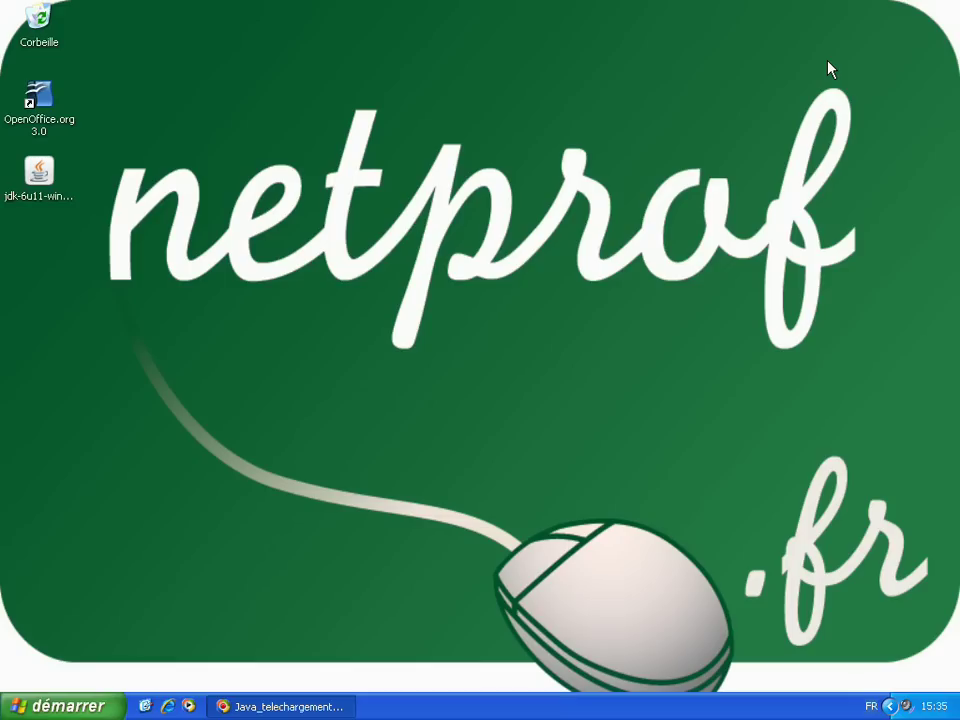
click(48, 175)
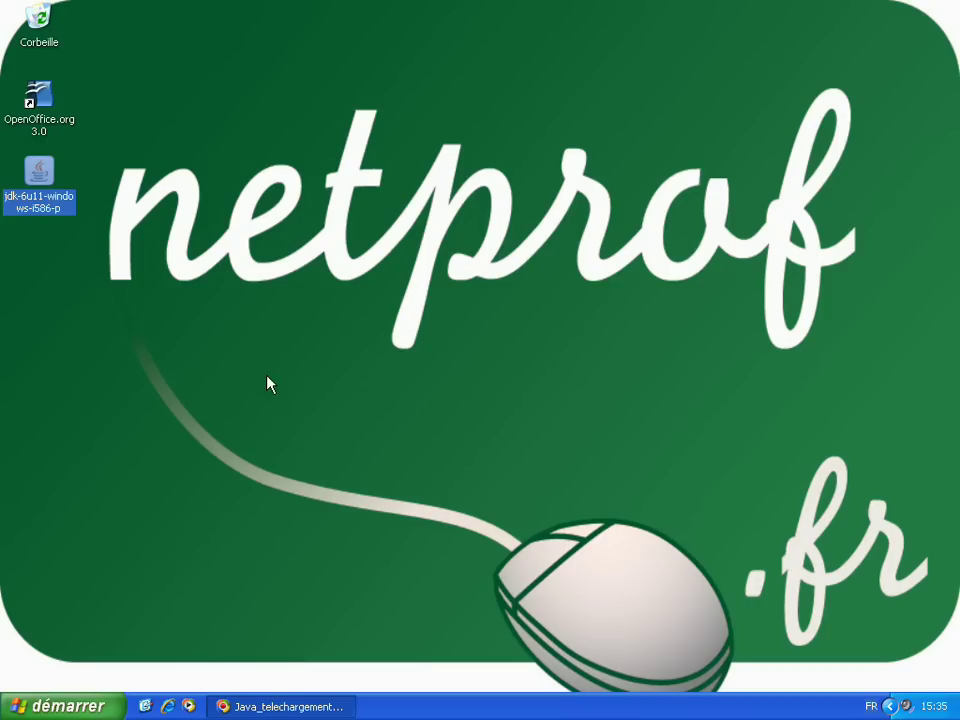
- Open Windows Explorer and browse to the folder C:\Program Files\Java\jdk1.6.0_11\bin
click(100, 714)
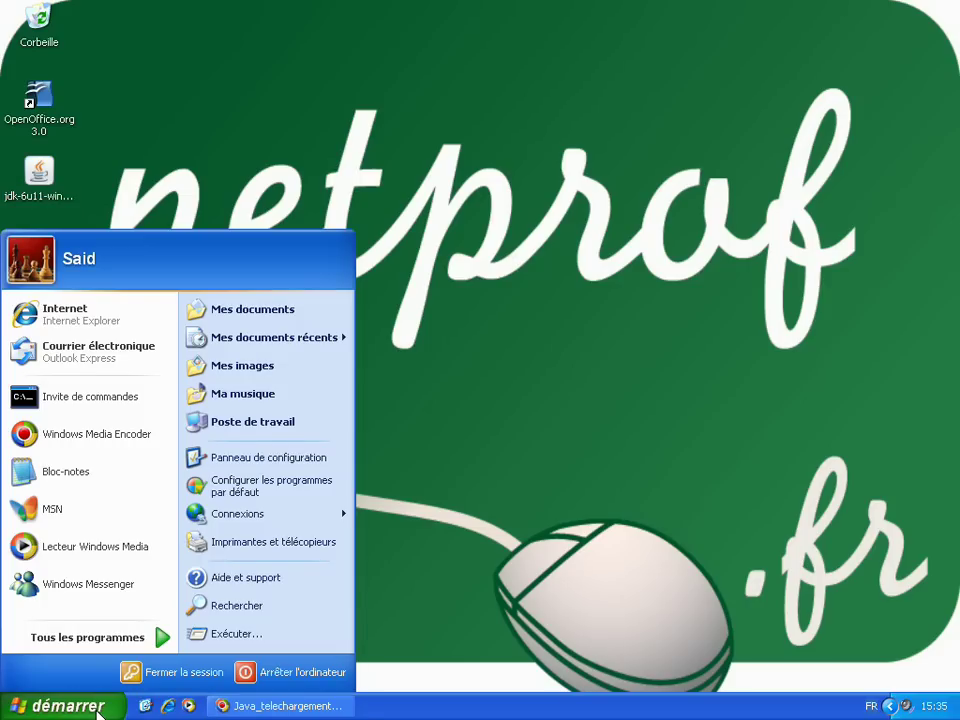
click(95, 650)
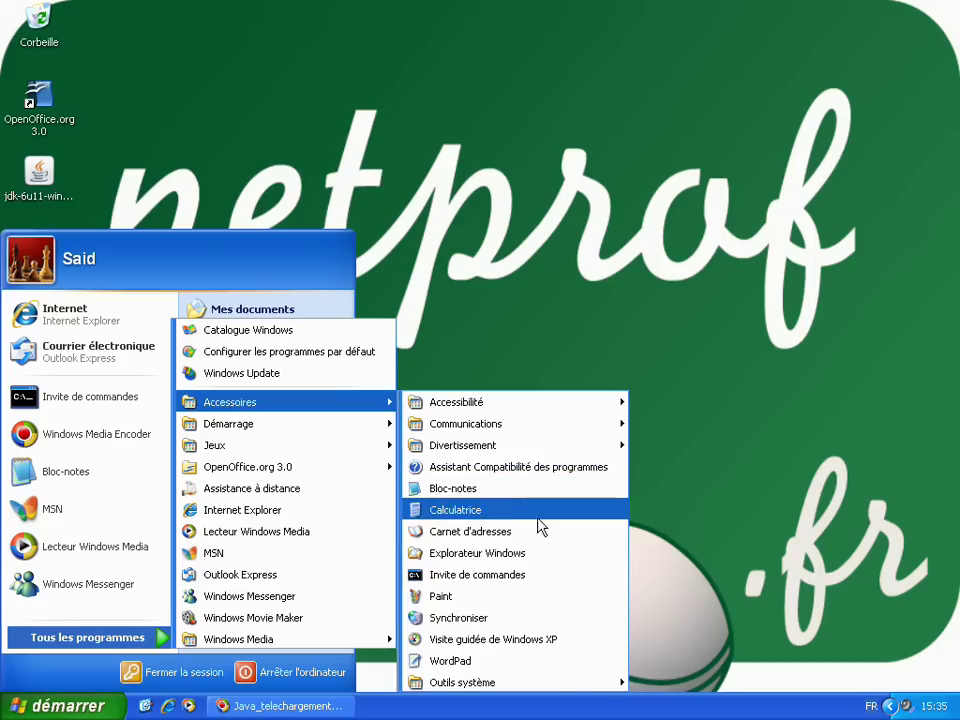
click(535, 553)
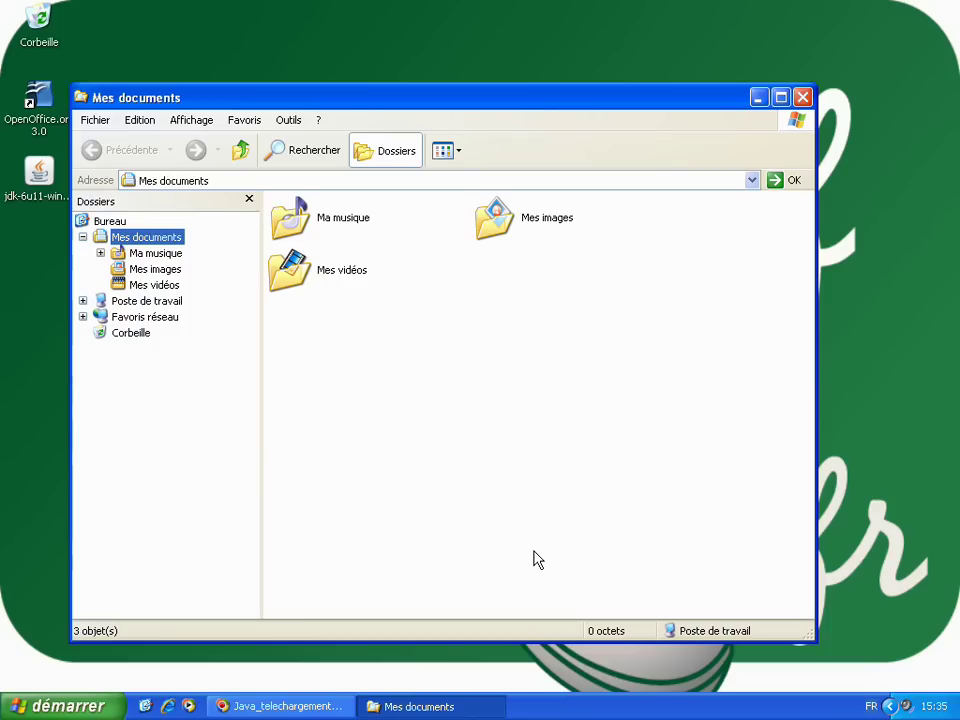
click(83, 301)
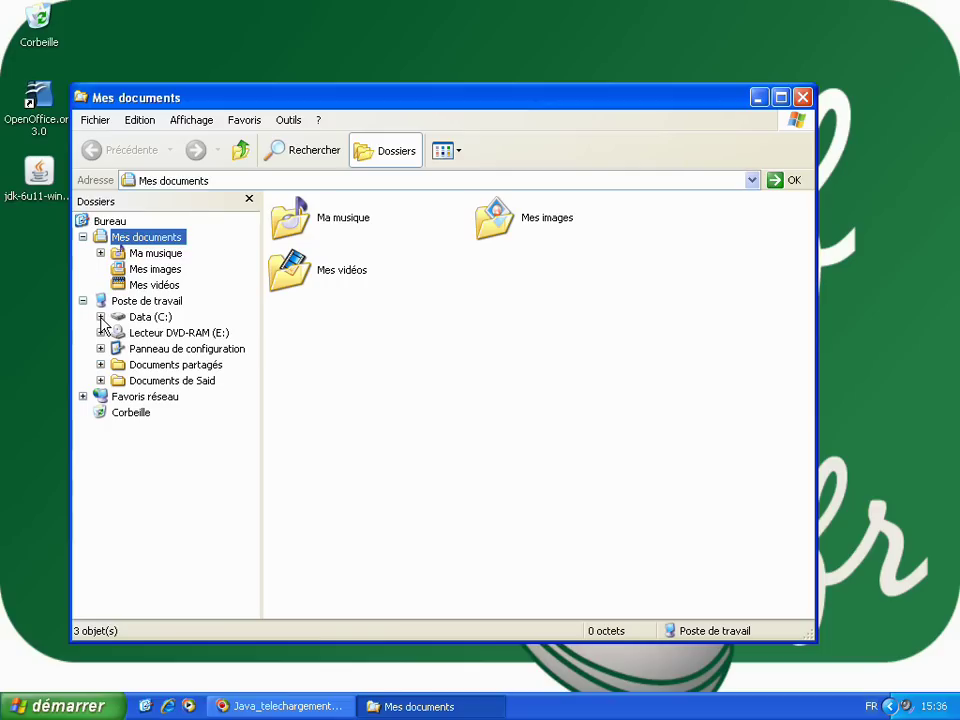
click(100, 317)
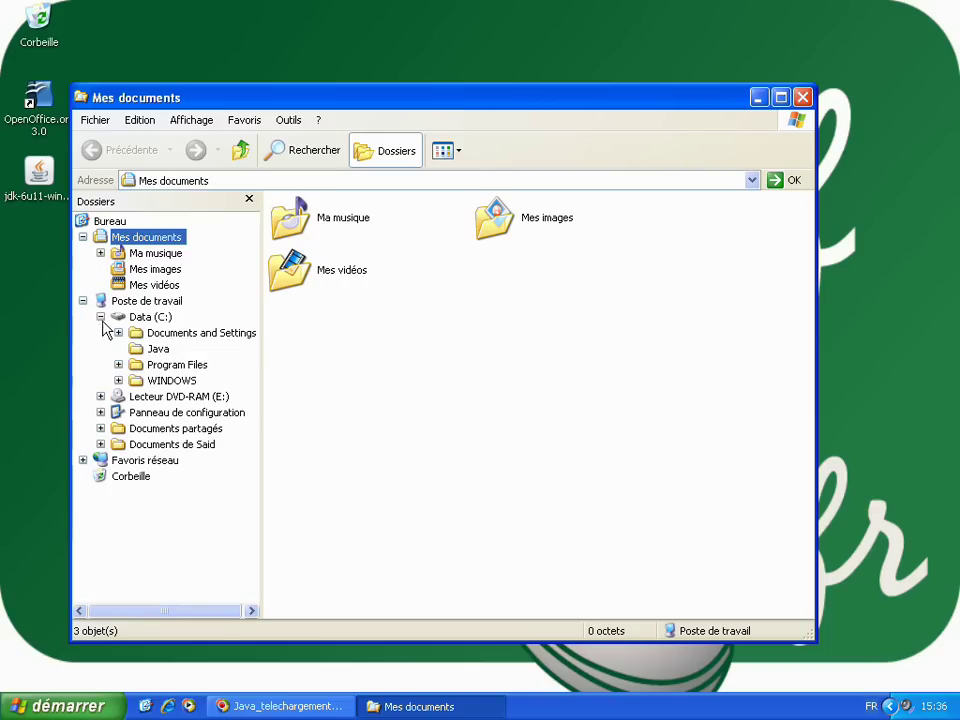
click(118, 365)
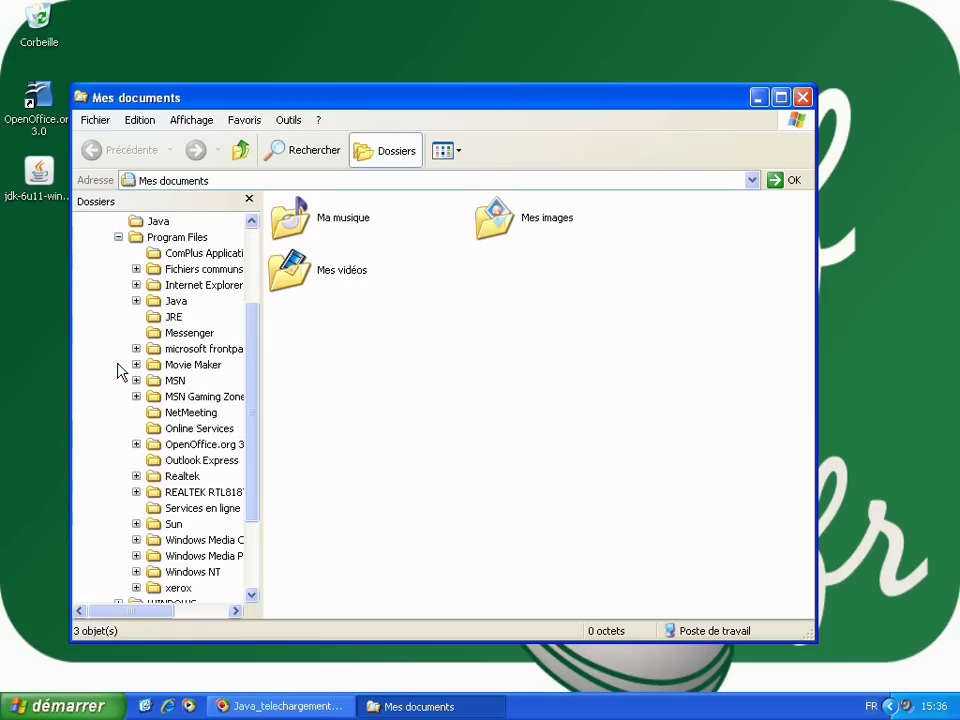
click(136, 301)
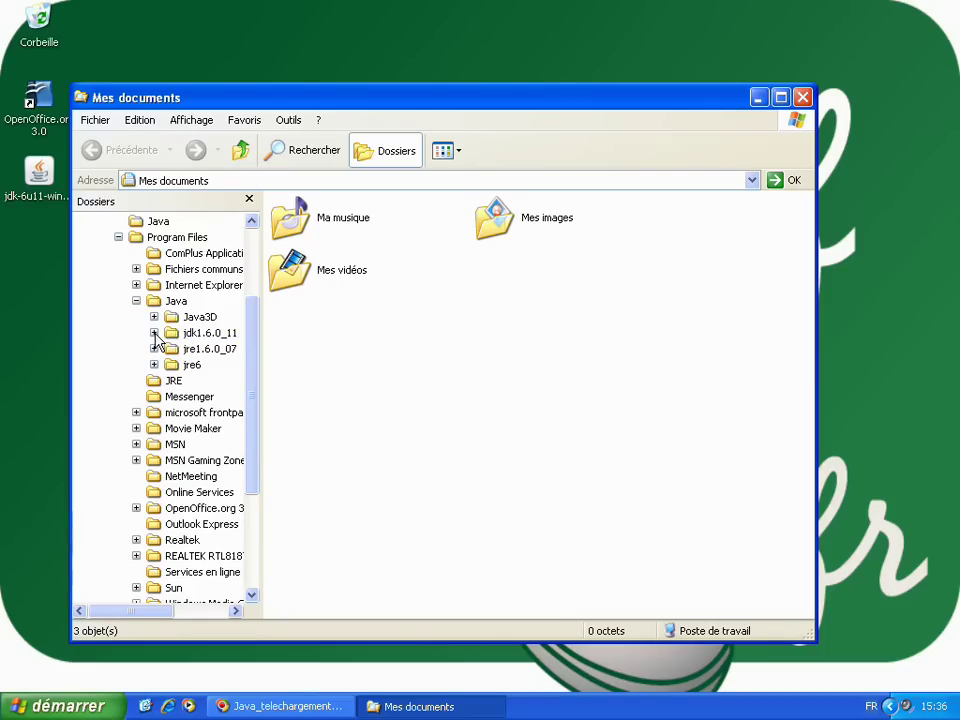
click(154, 333)
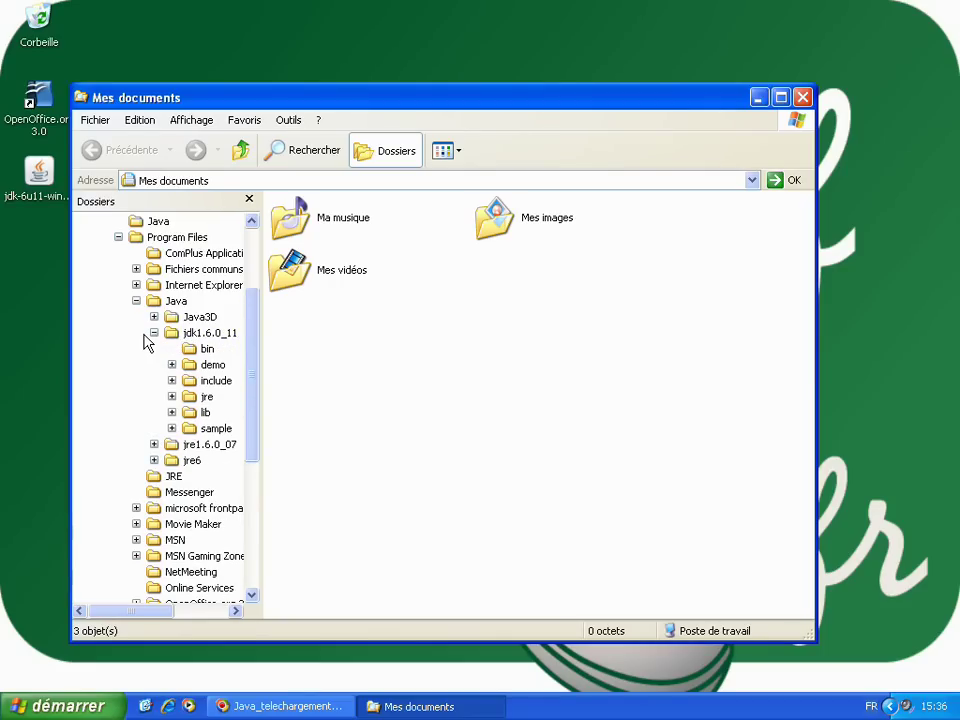
click(207, 350)
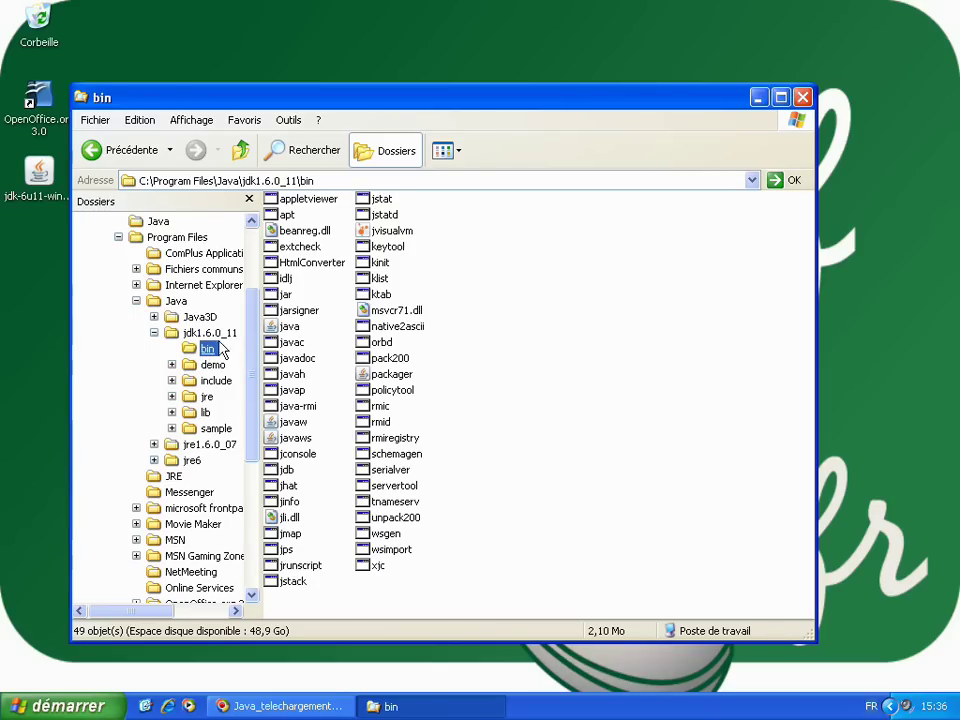
- Copy the full path of the JDK's bin folder, C:\Program Files\Java\jdk1.6.0_11\bin, to the clipboard
click(267, 181)
key(ctrl+c)
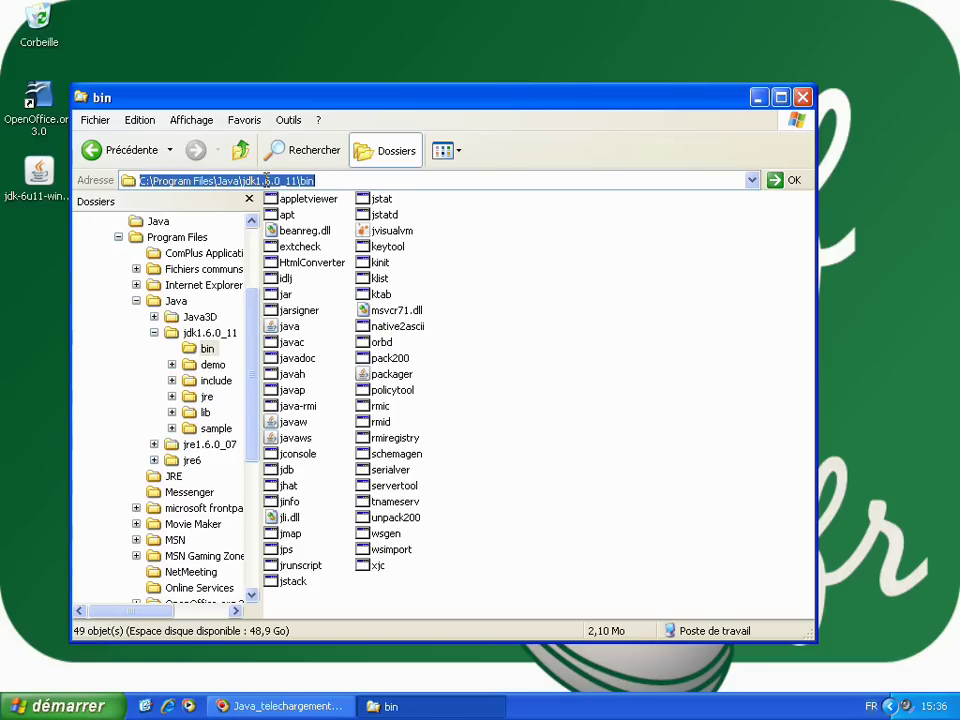
right_click(267, 182)
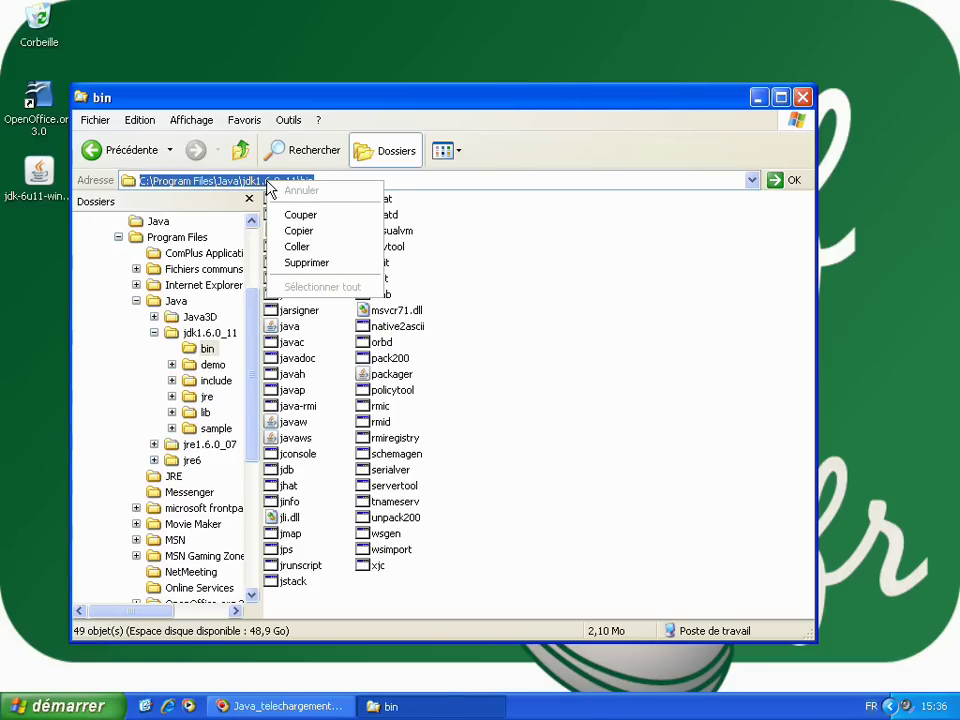
click(326, 236)
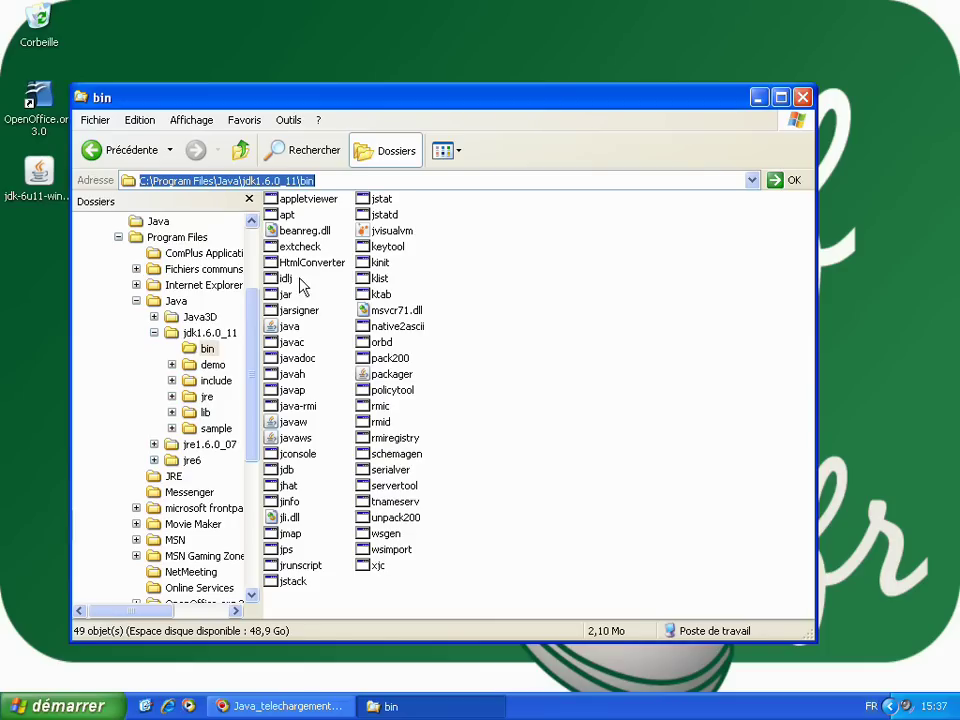
- Open the environment variables in the computer's advanced system properties and select the Path system variable
click(87, 710)
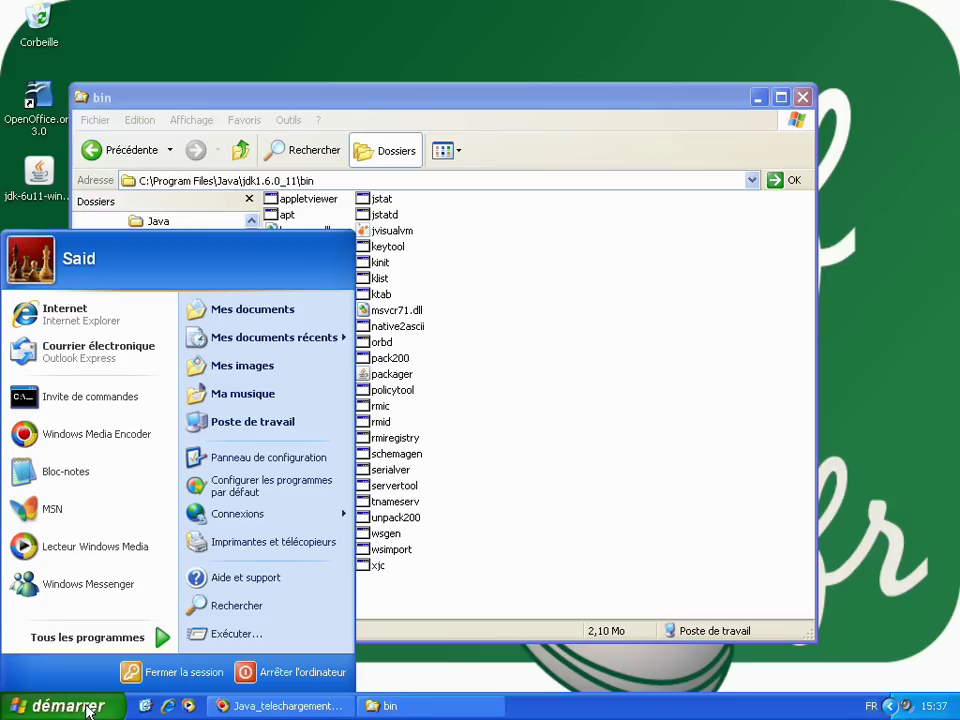
right_click(251, 426)
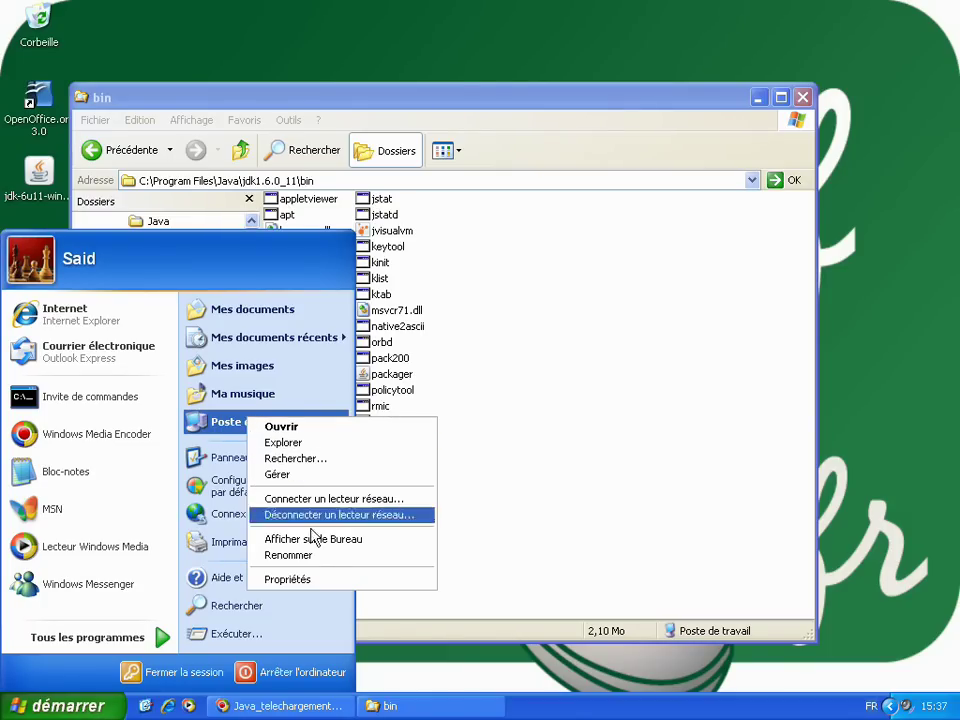
click(287, 580)
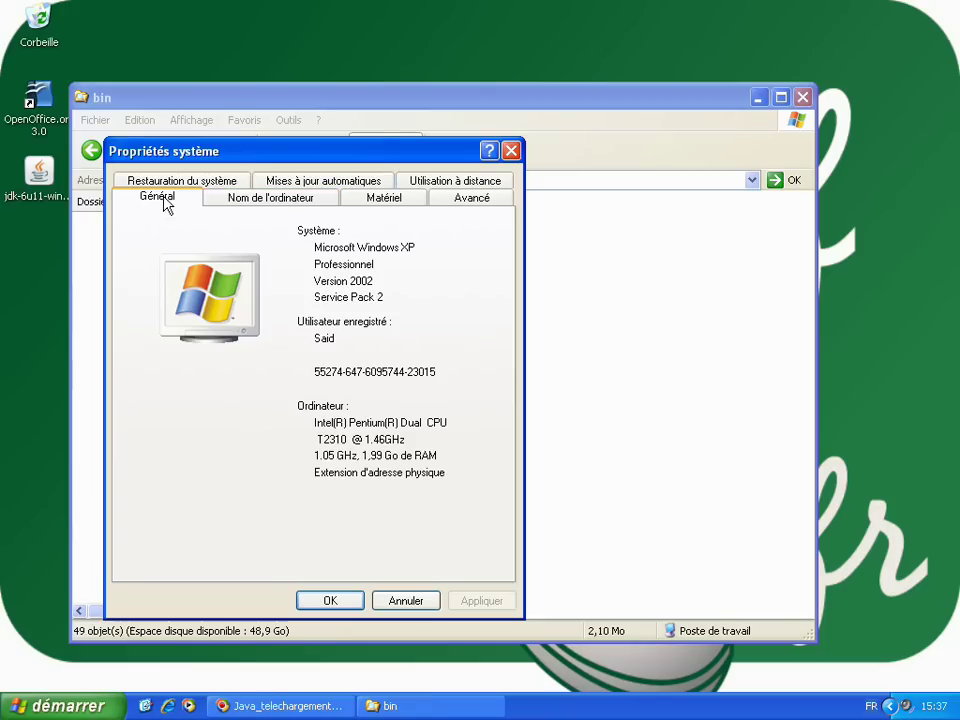
click(470, 203)
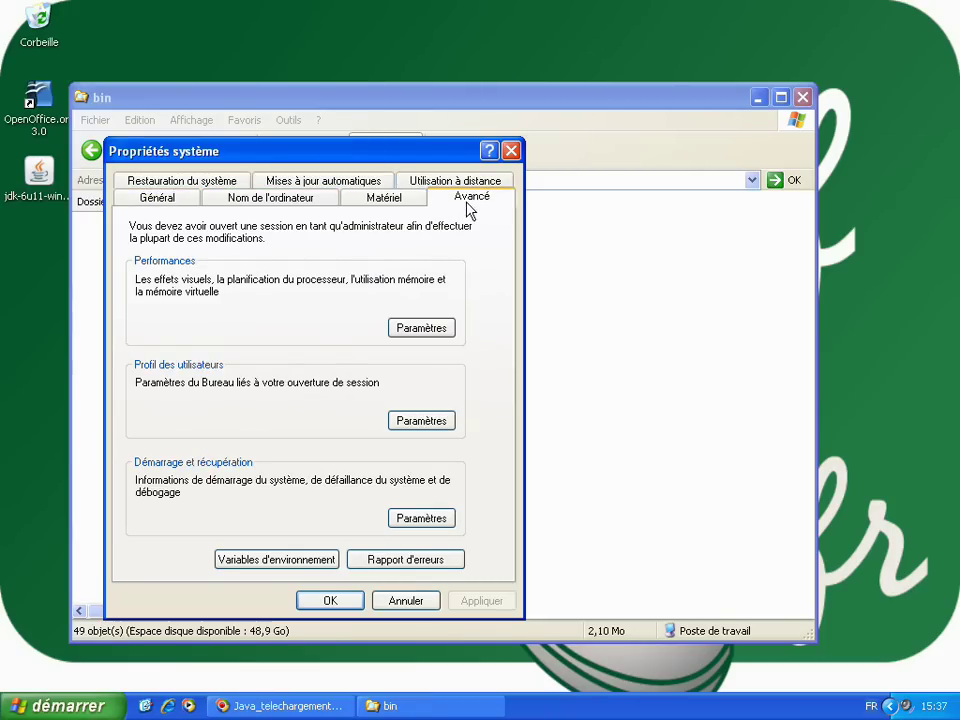
click(286, 561)
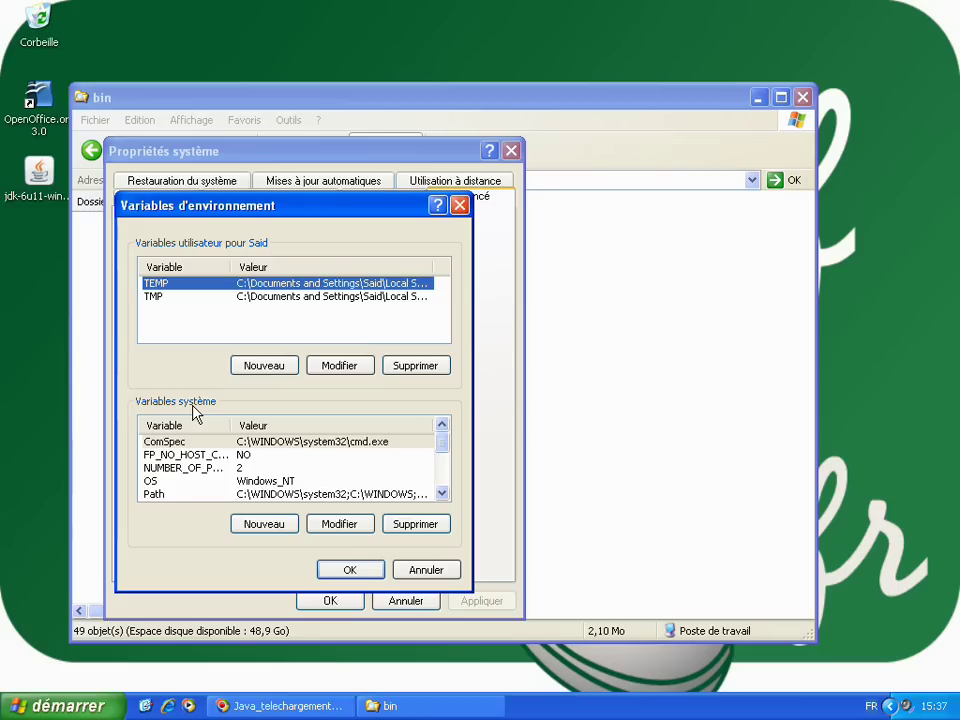
click(164, 494)
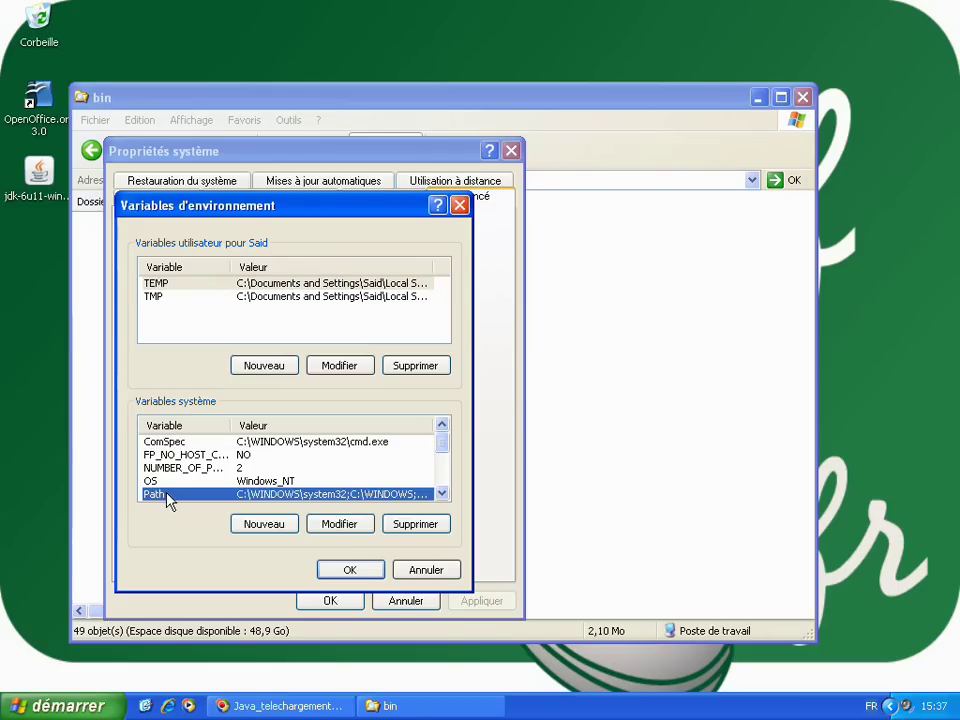
- Append ;C:\Program Files\Java\jdk1.6.0_11\bin to the end of the Path system variable's value and save the environment variables and system properties
click(349, 530)
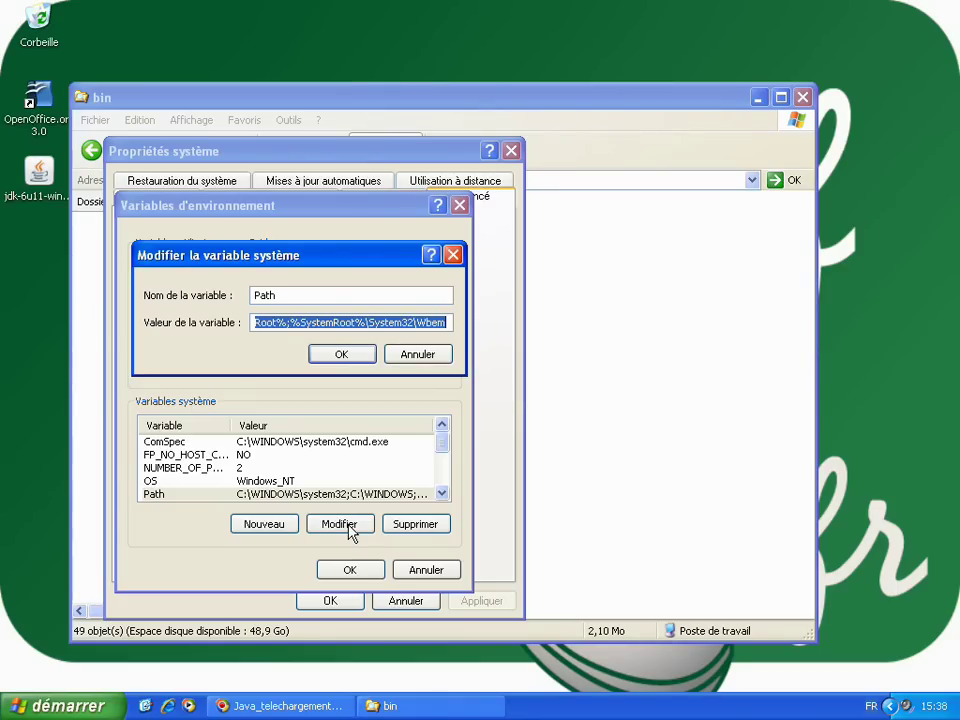
key(End)
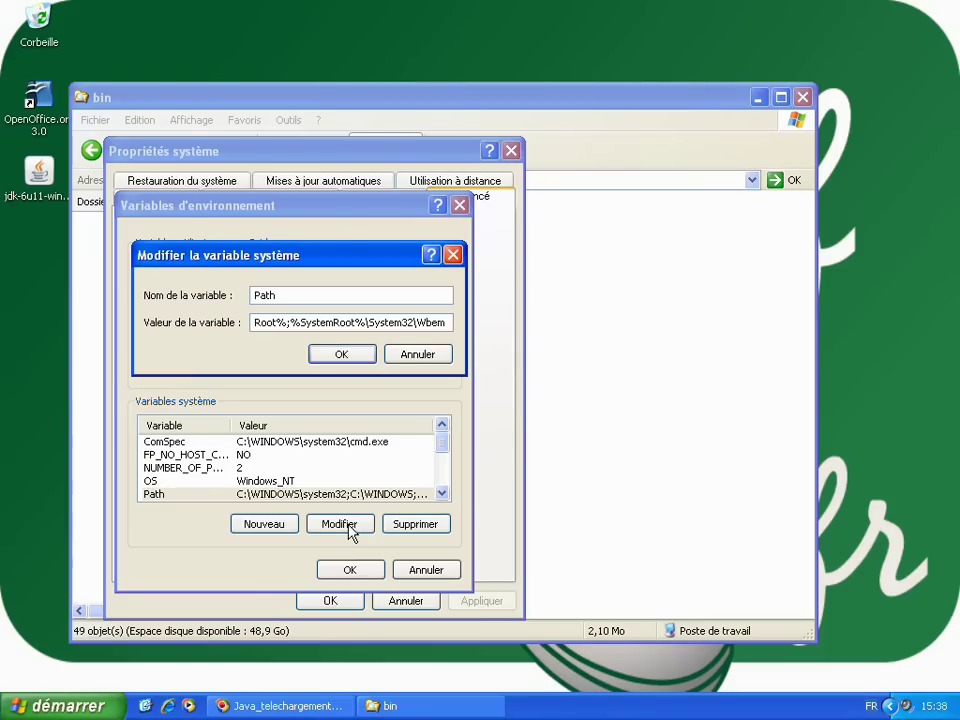
text(;)
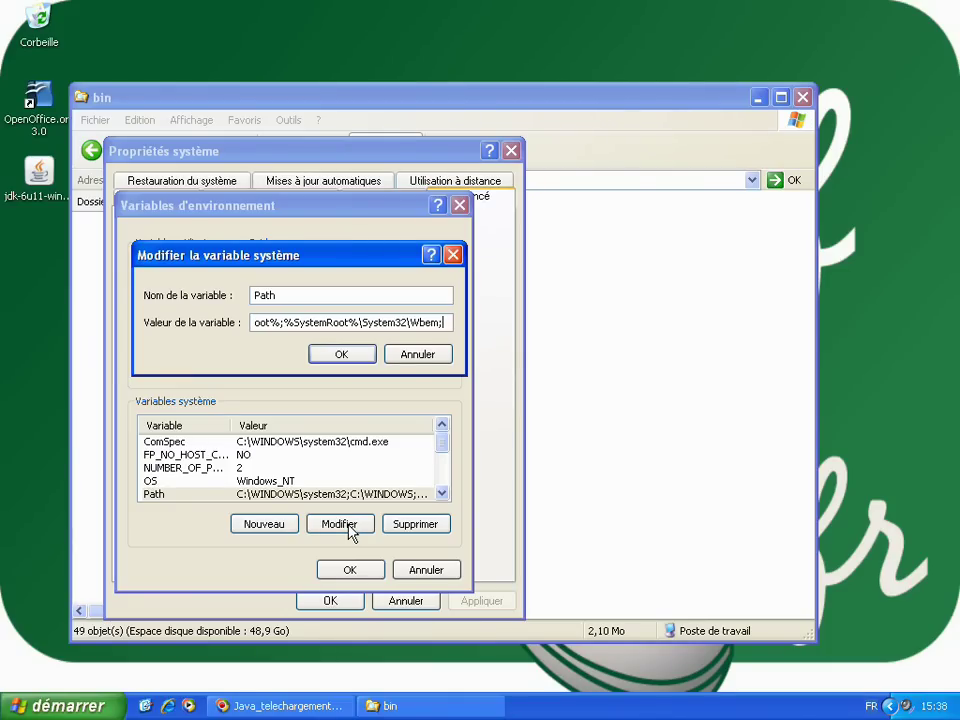
right_click(449, 327)
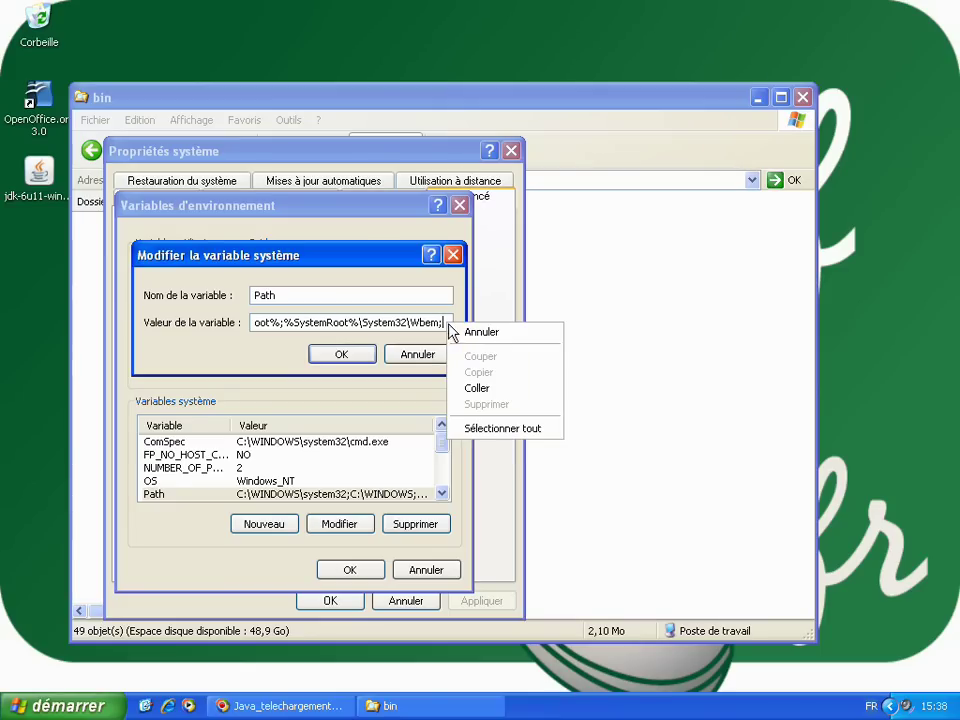
click(476, 389)
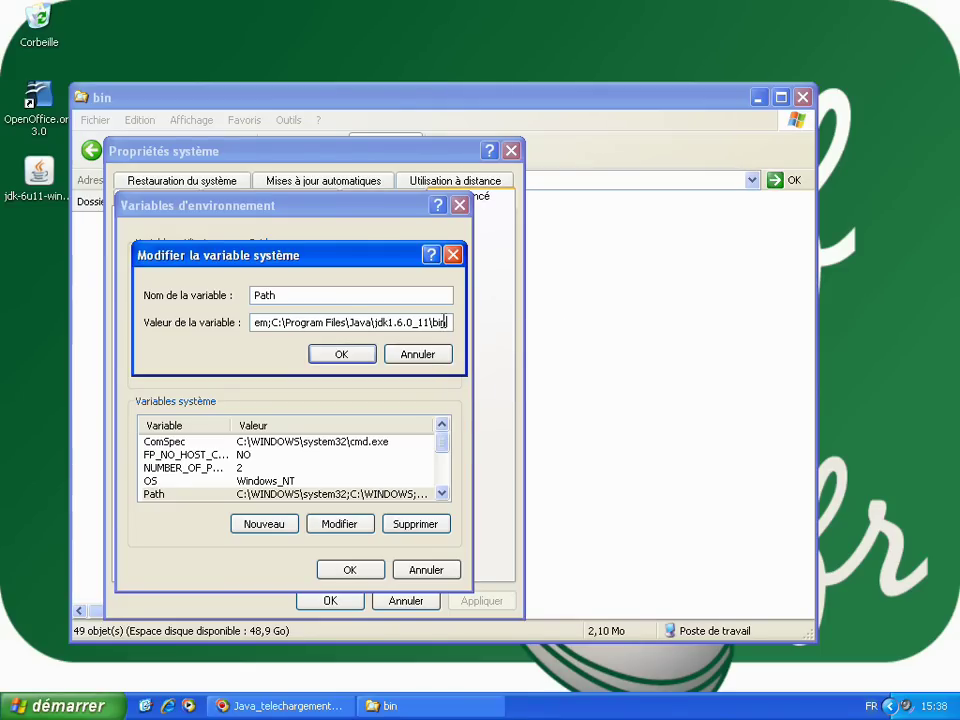
drag(447, 322, 273, 322)
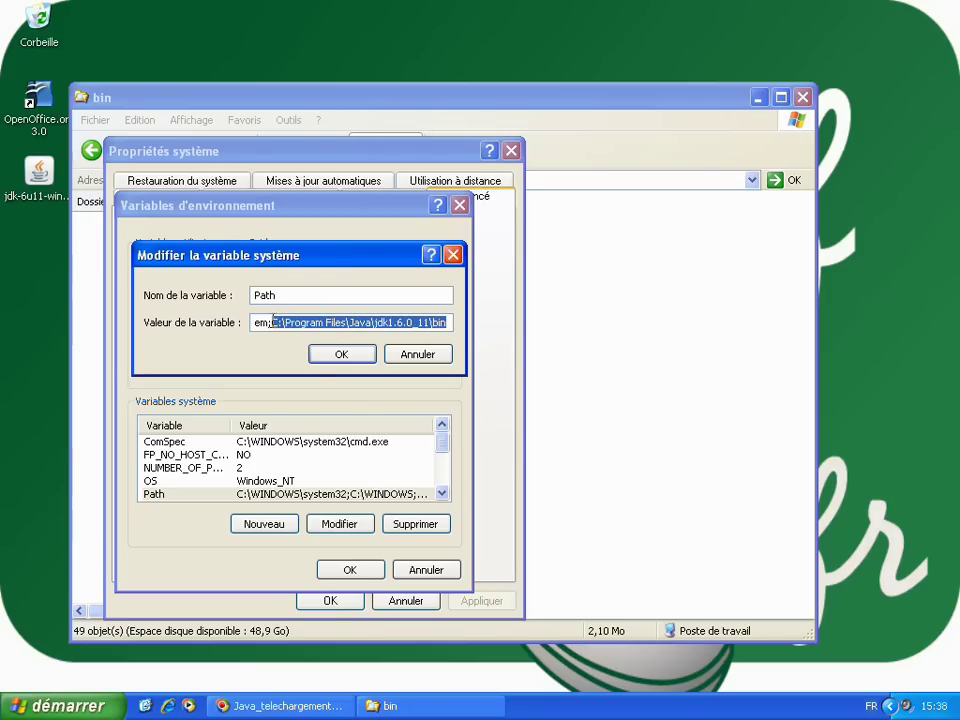
click(330, 358)
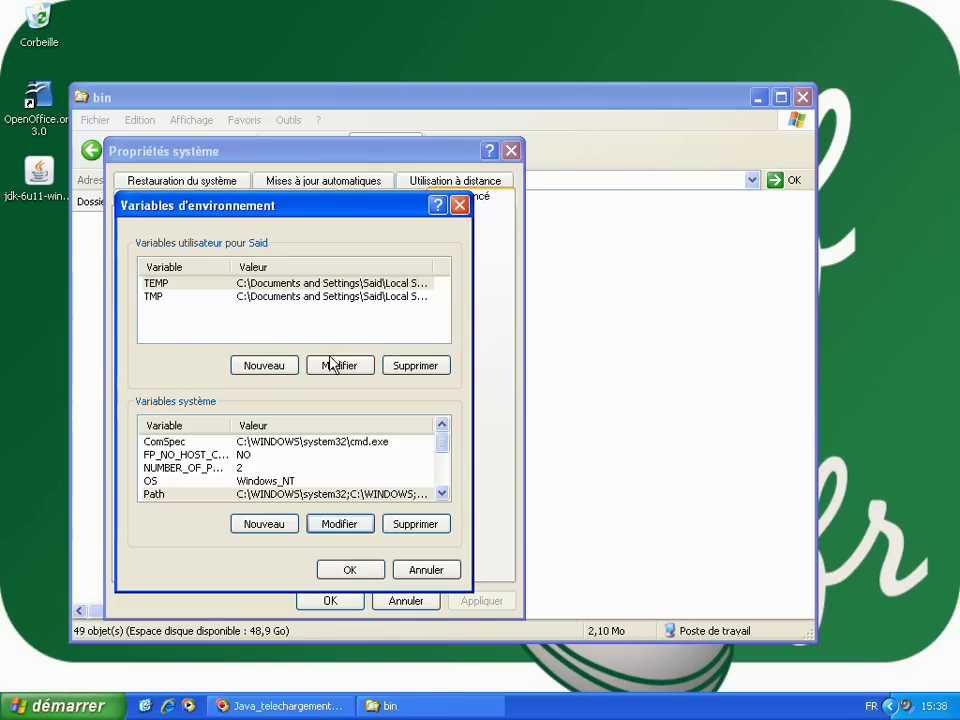
click(351, 571)
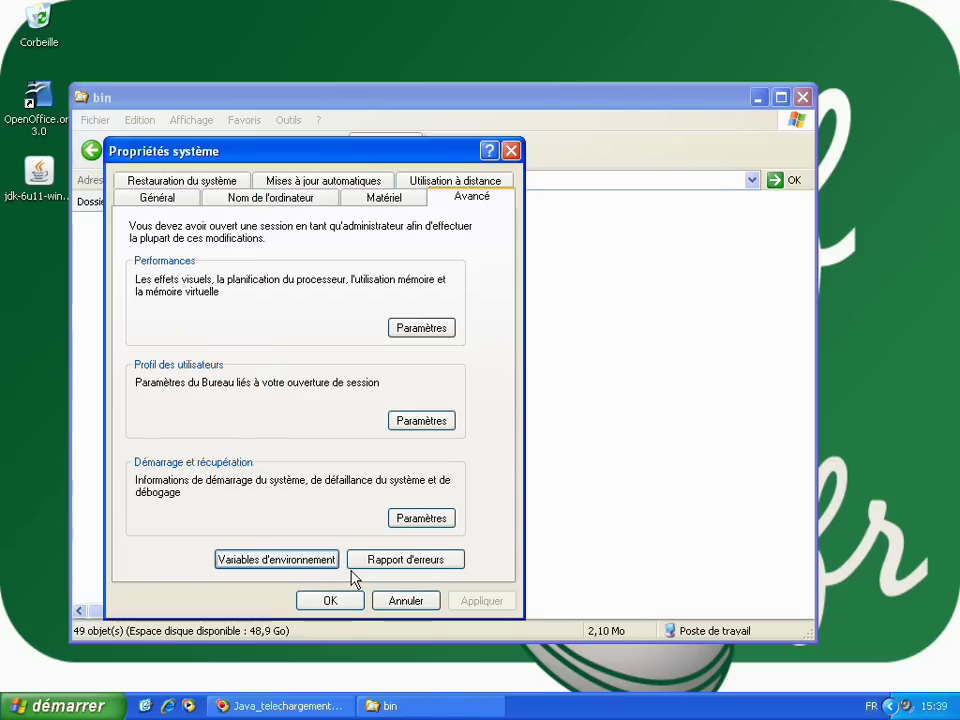
click(339, 603)
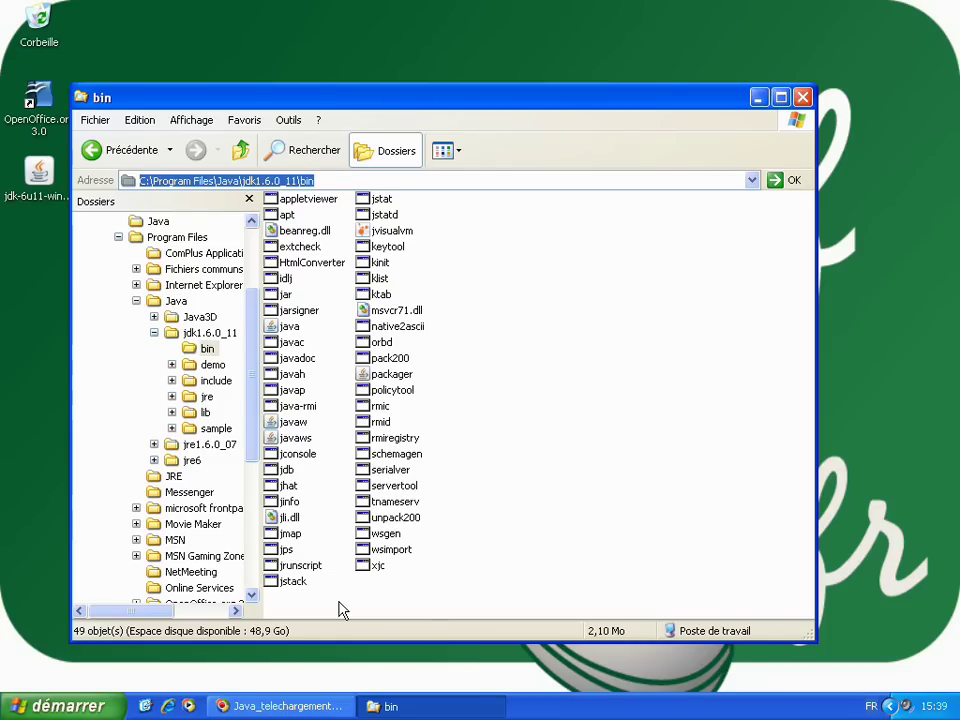
- Open the Windows Command Prompt and run java -version to check the installed Java version
click(97, 708)
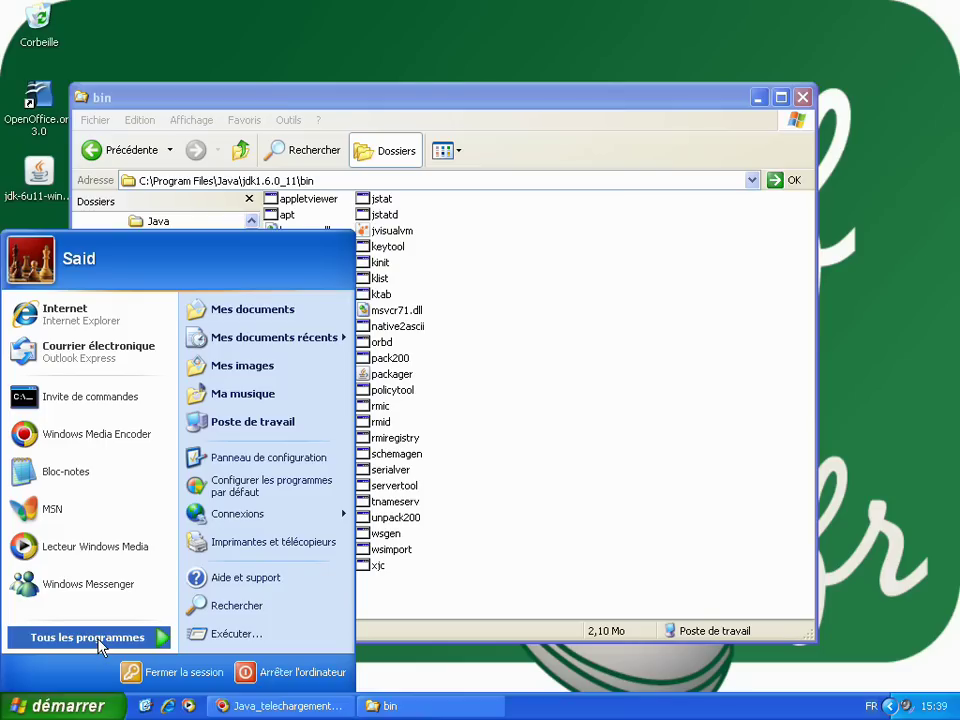
mouse_move(100, 647)
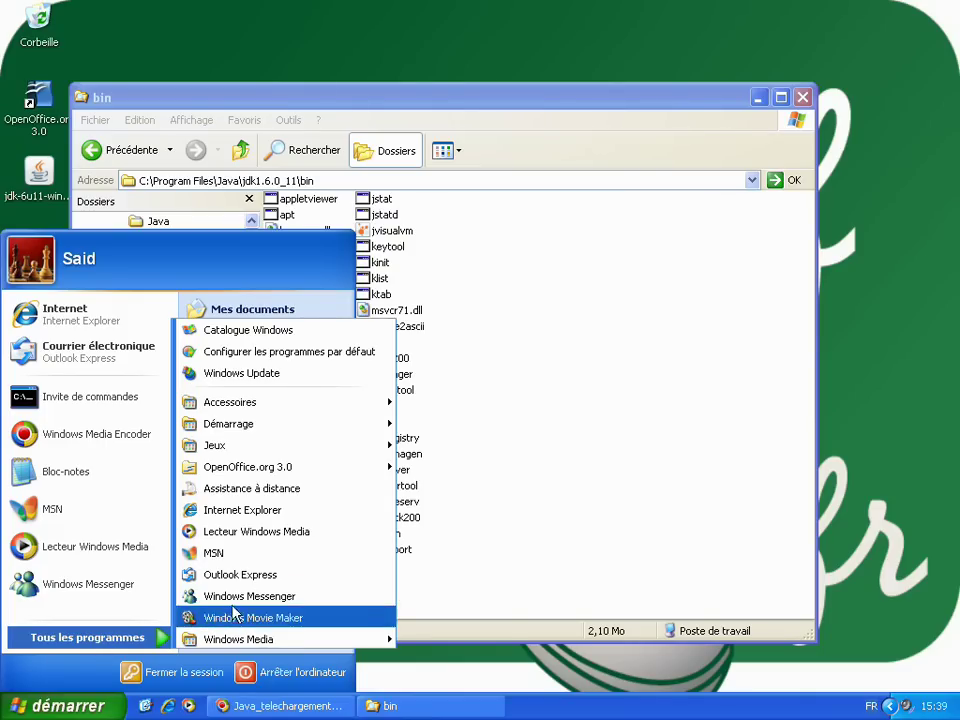
mouse_move(300, 410)
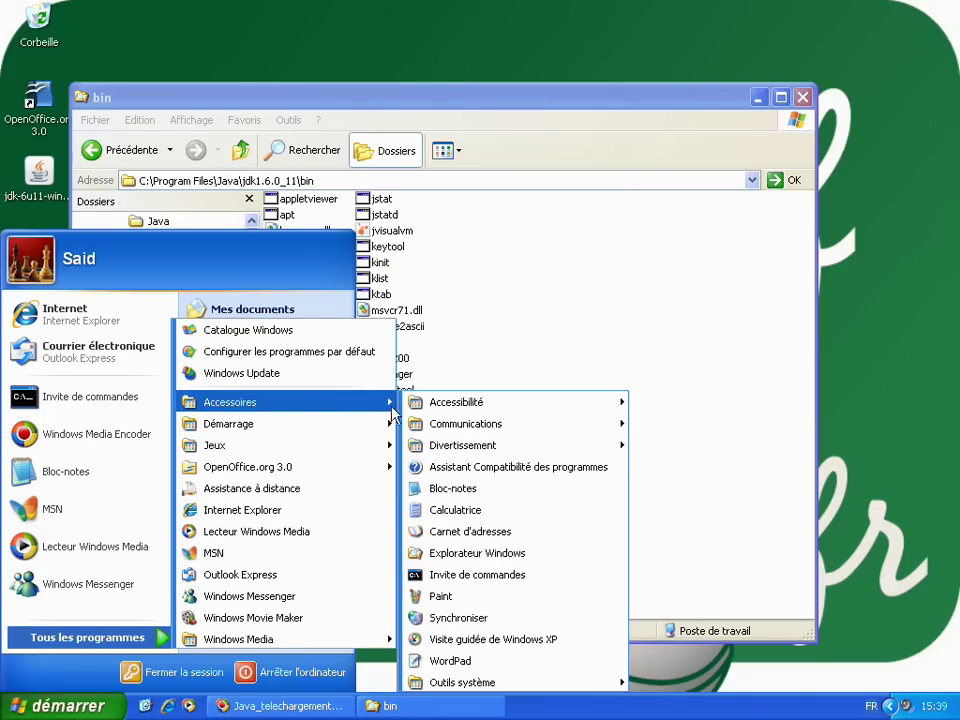
click(505, 578)
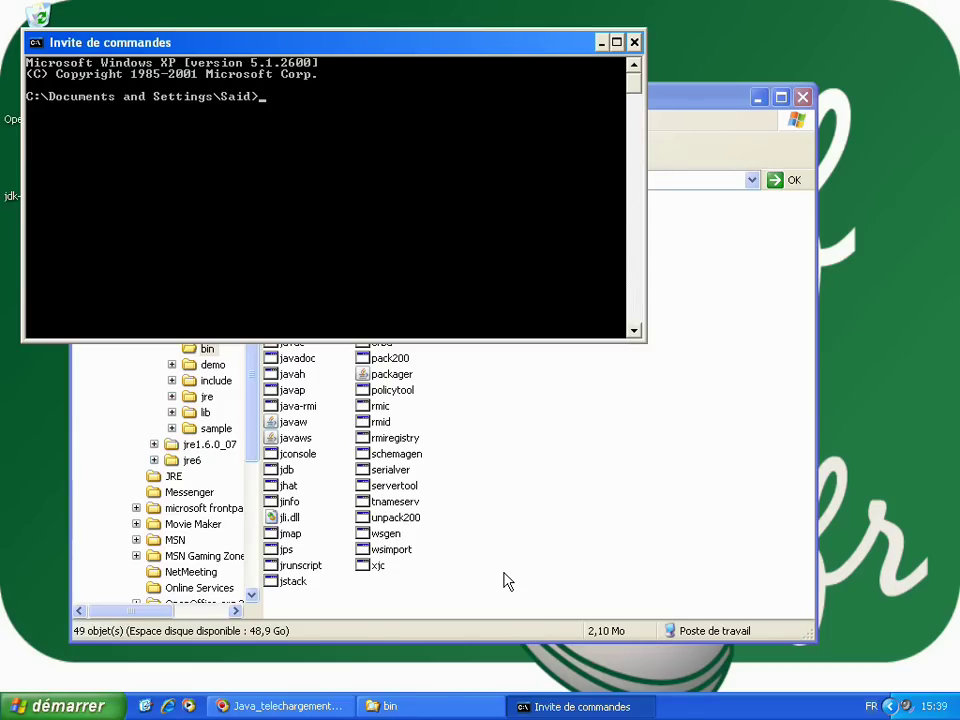
text(java)
text(-version)
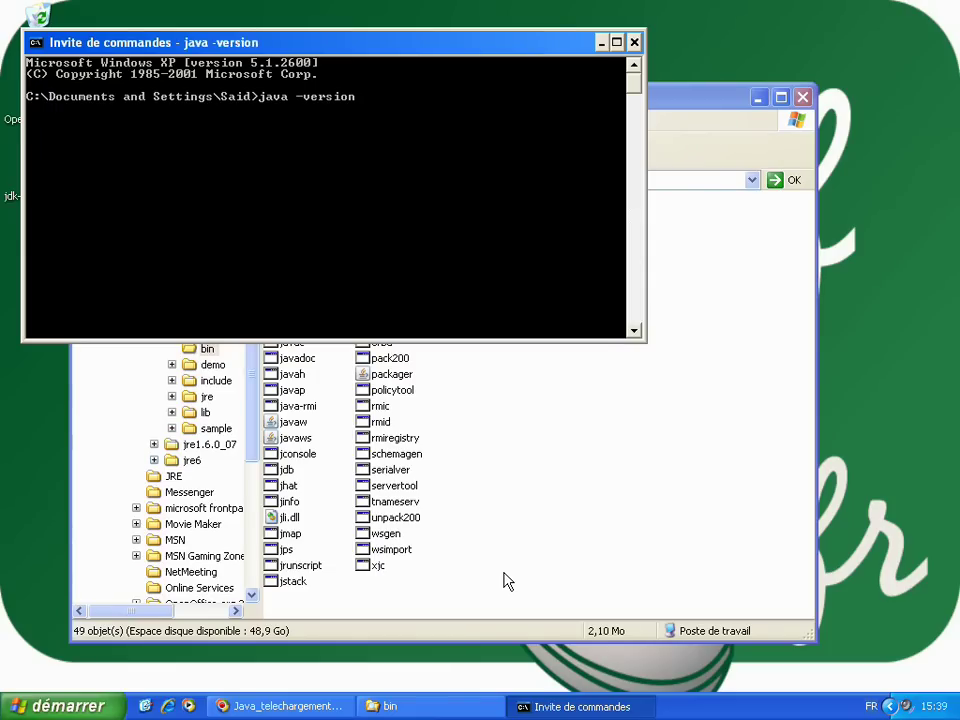
key(Return)
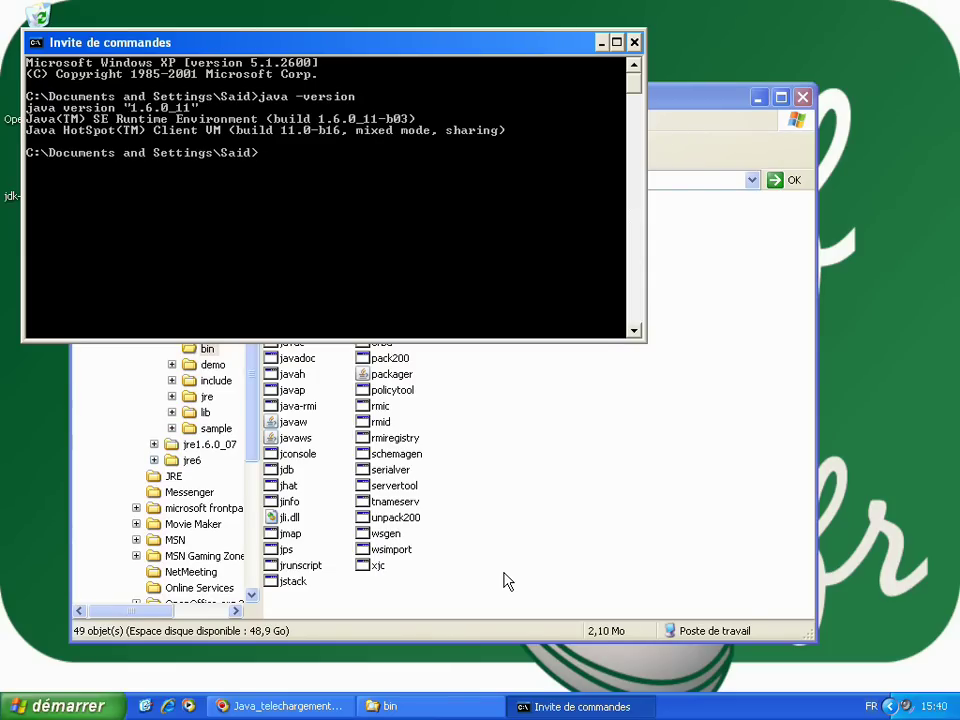